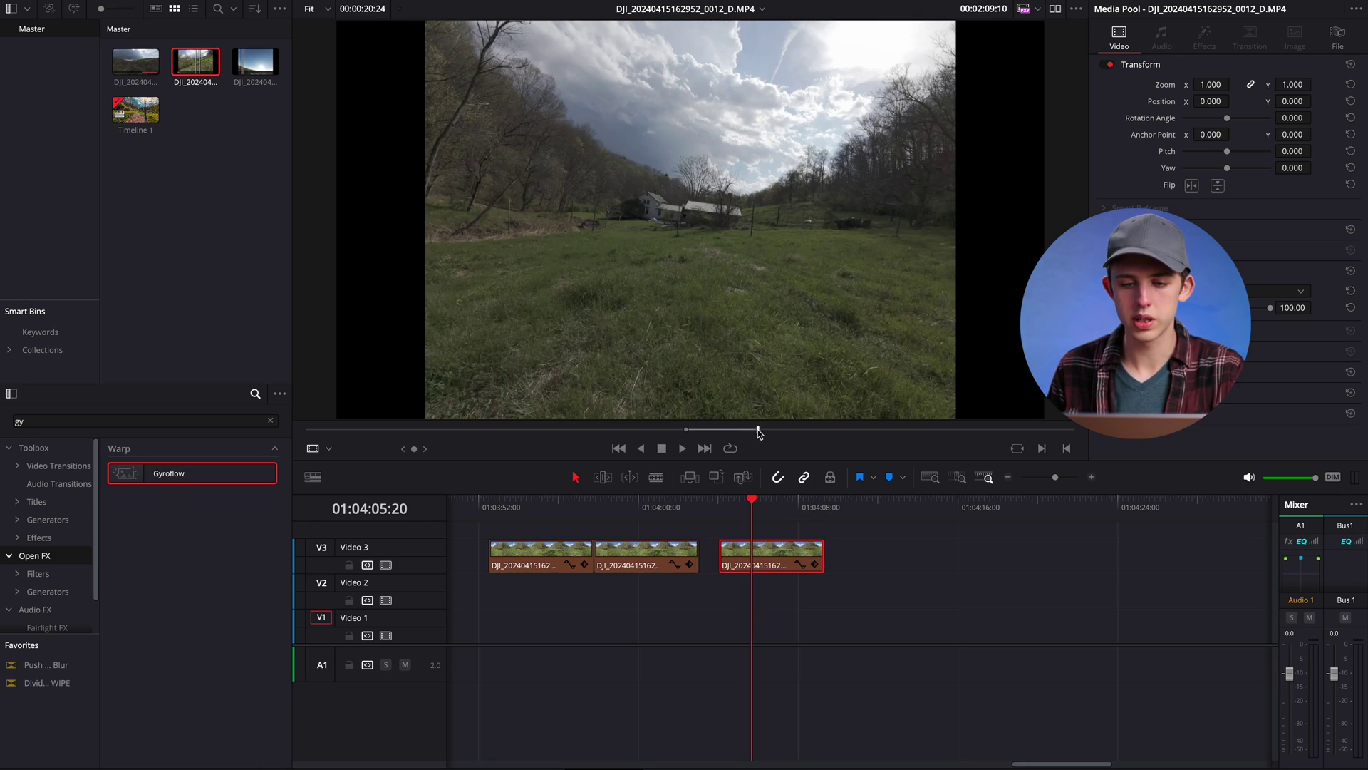
Drop the grassy-field drone clip into the Video 3 gap after the two DJI clips and scrub through it.
left_click_drag(869, 578, 870, 576)
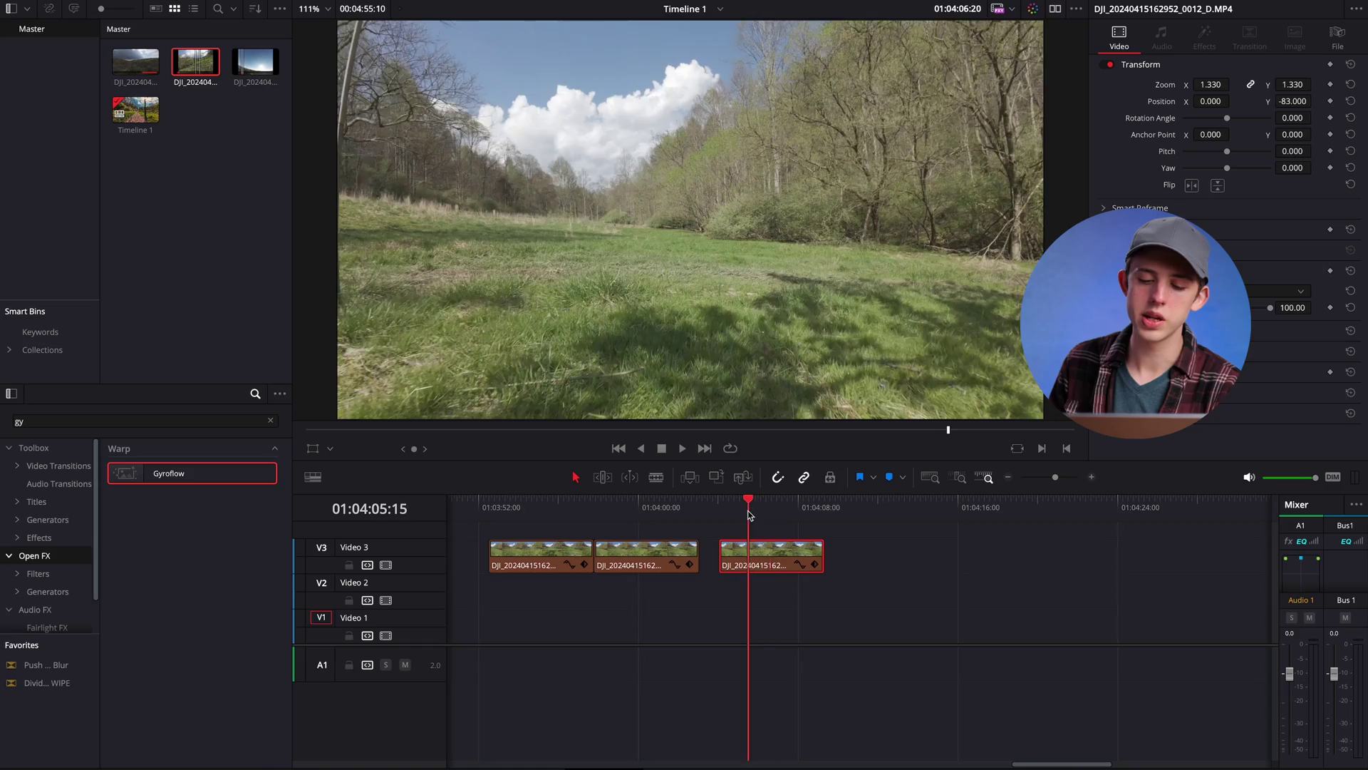
left_click_drag(748, 524, 779, 526)
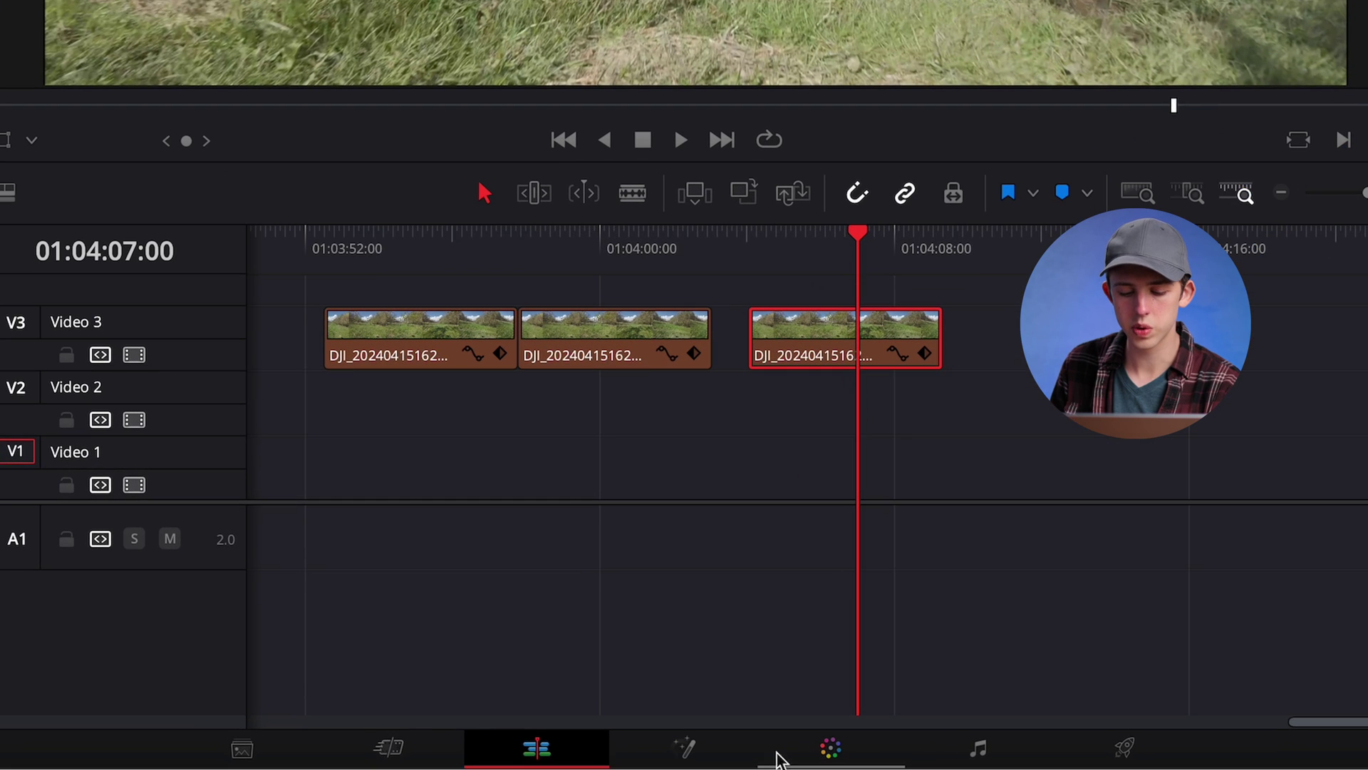
Bring the field clip onto the Color page, scrub it, and adjust a custom curve point and luminance range.
left_click(830, 748)
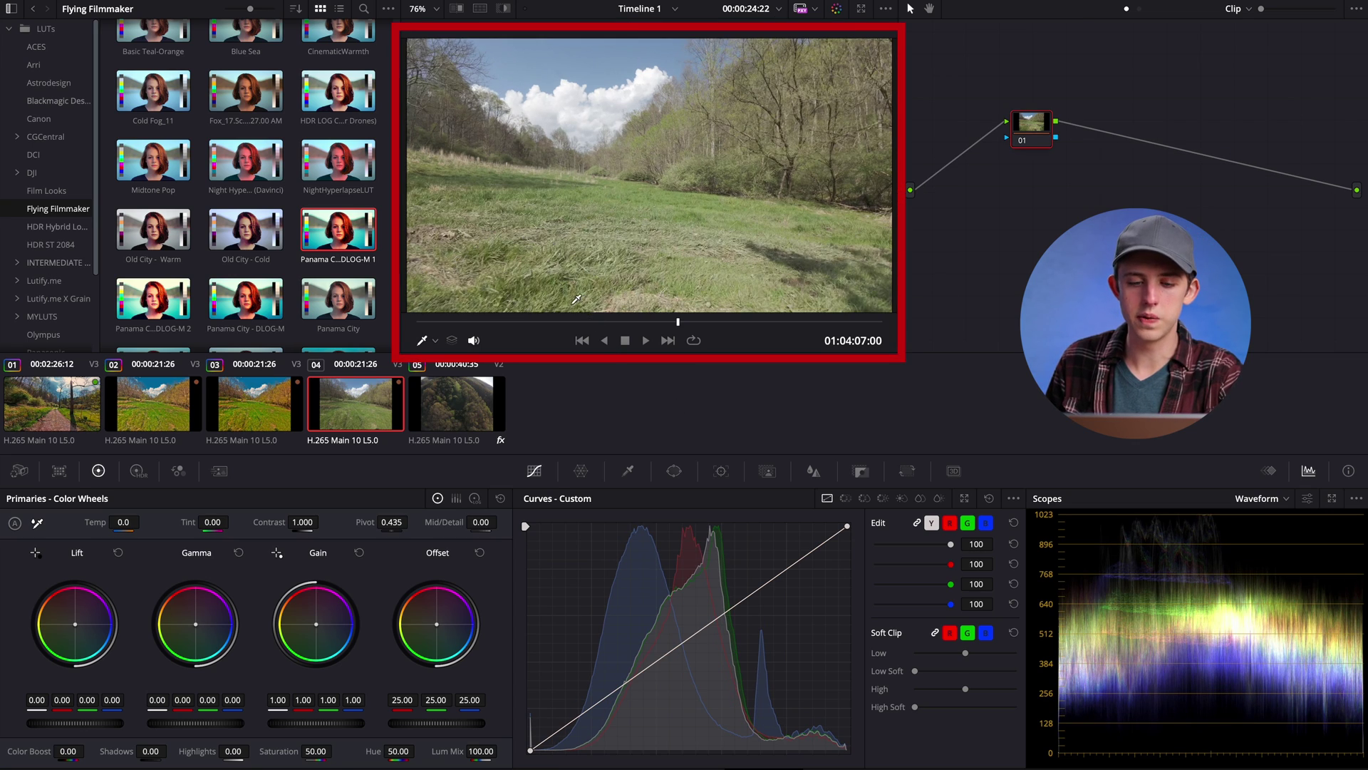
left_click_drag(513, 330, 668, 342)
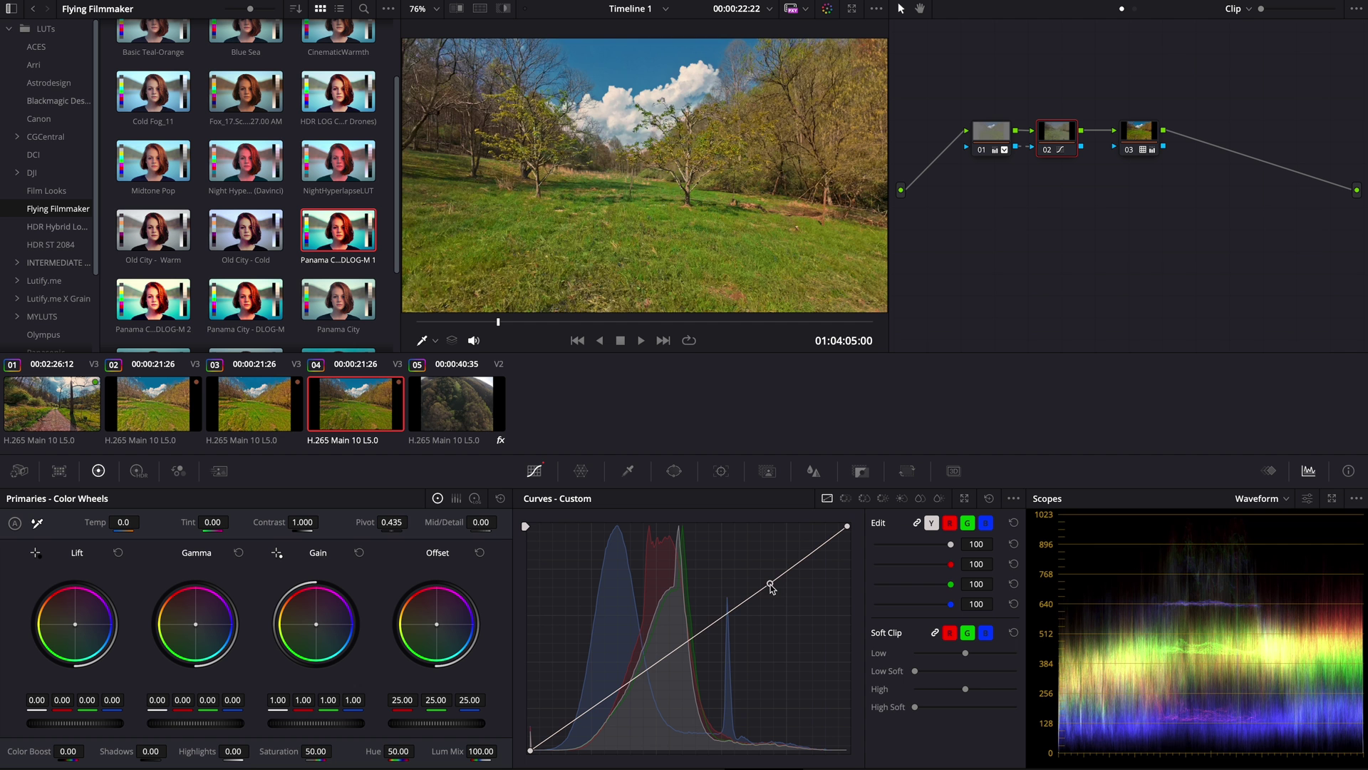
left_click_drag(770, 580, 728, 590)
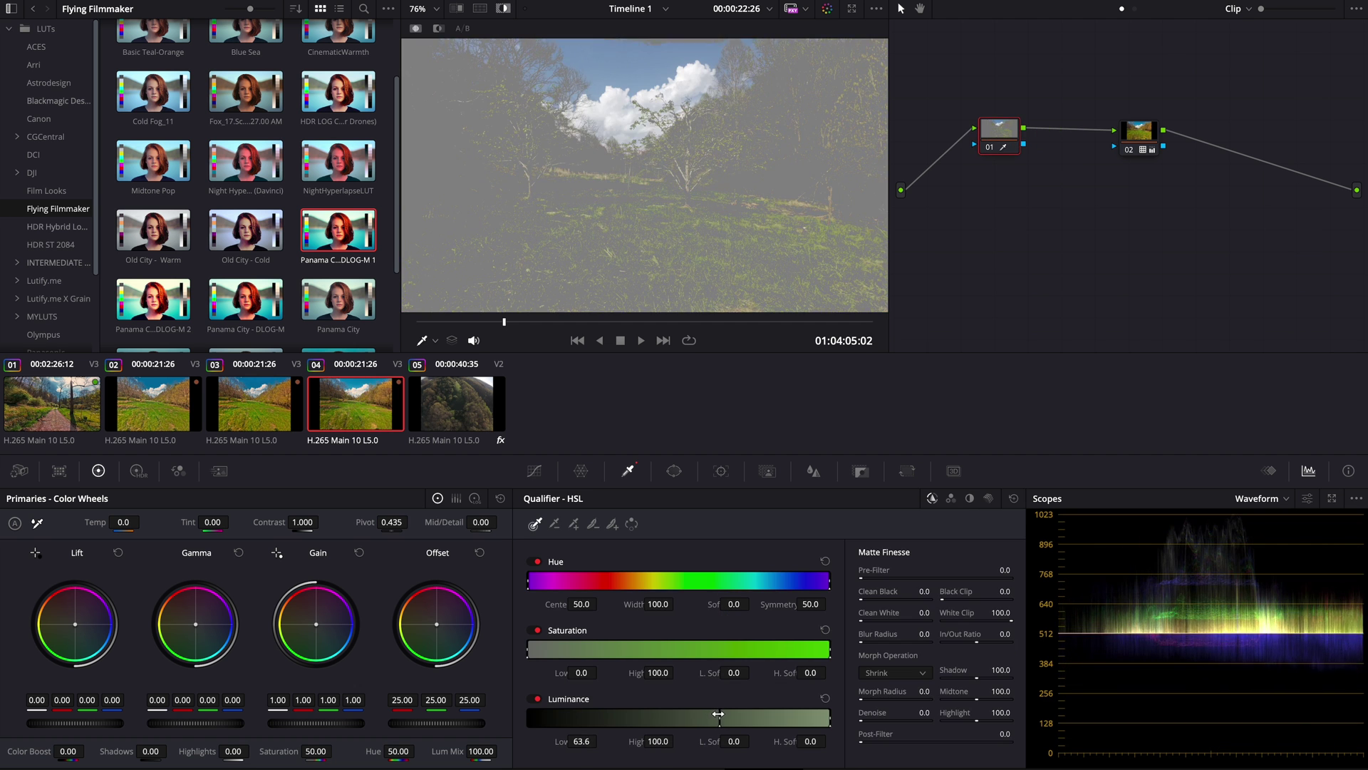
left_click_drag(718, 714, 718, 714)
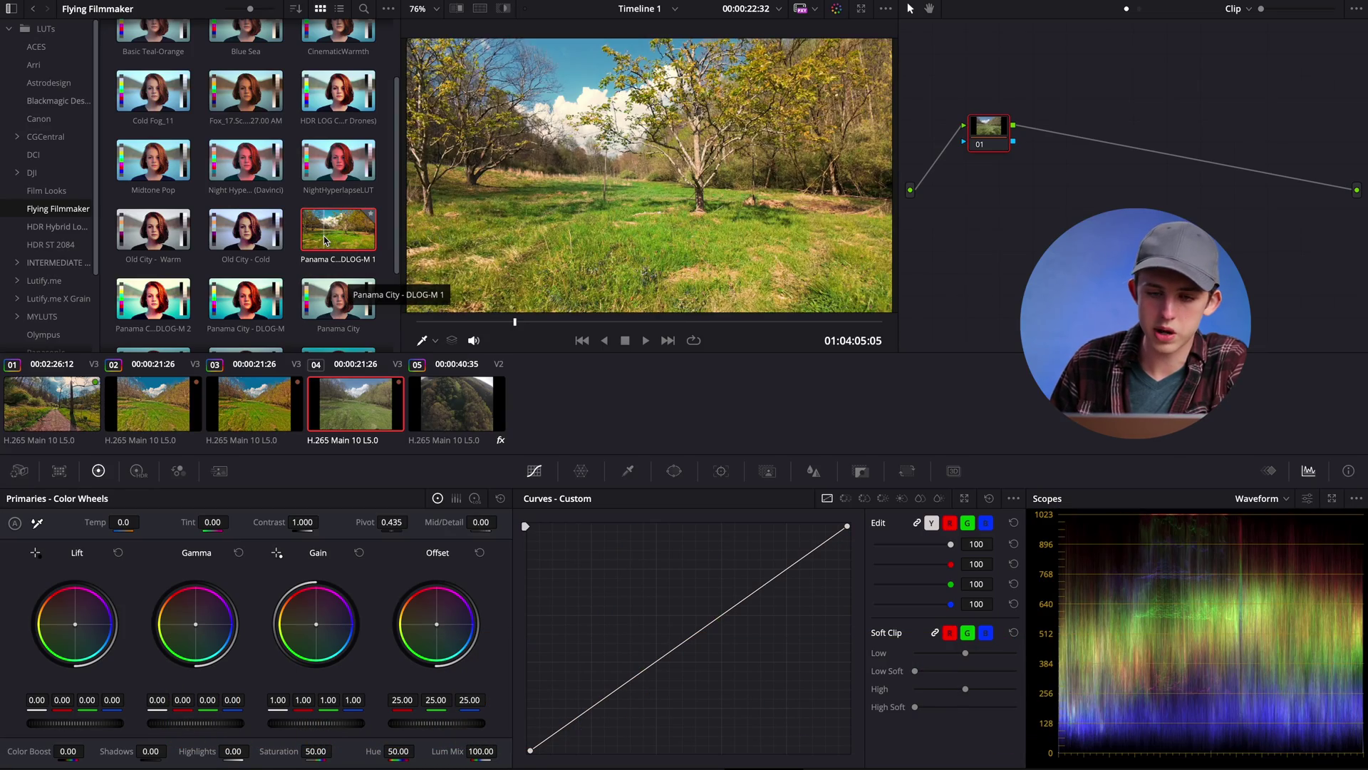
Apply the Panama City DLOG-M 1 LUT to node 01 and toggle bypass with Shift+D to compare.
left_click_drag(324, 240, 1045, 216)
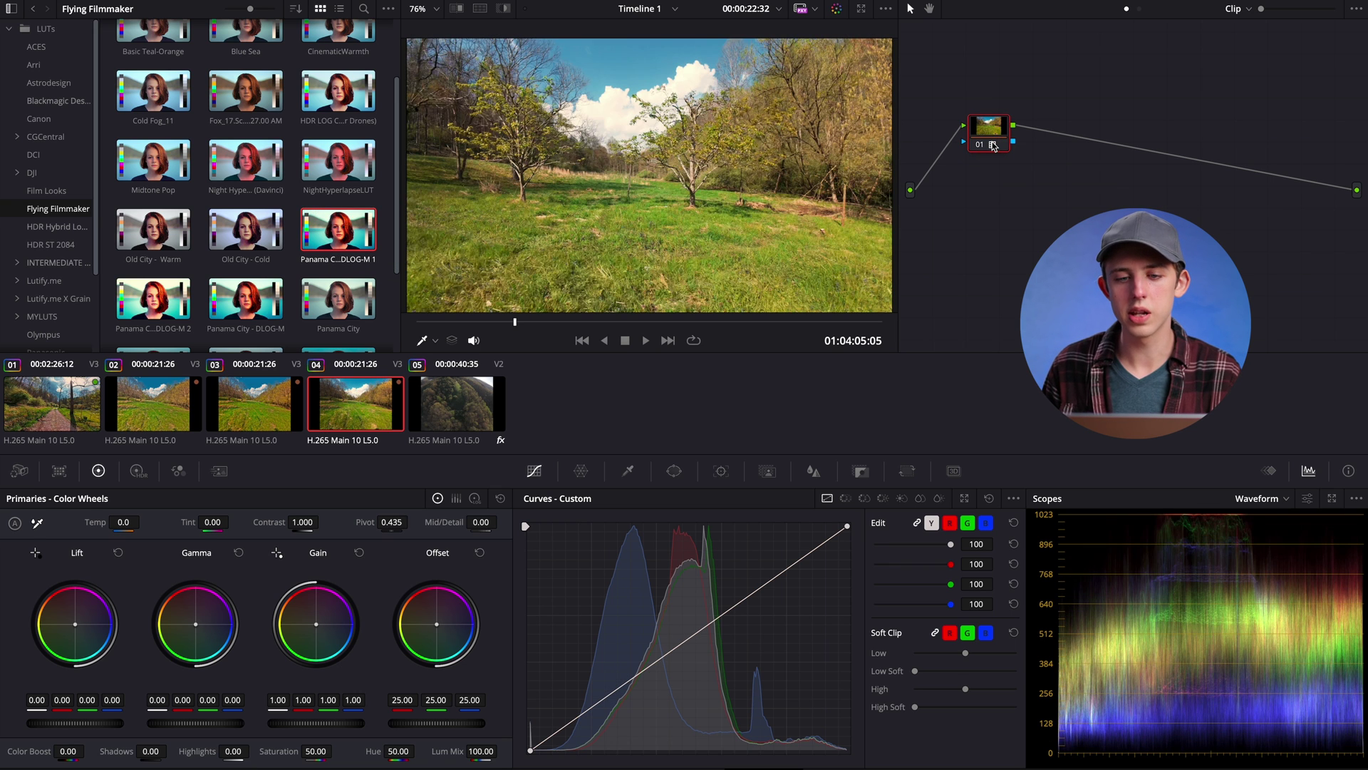
key("shift+d")
key("shift+d")
key("shift+d")
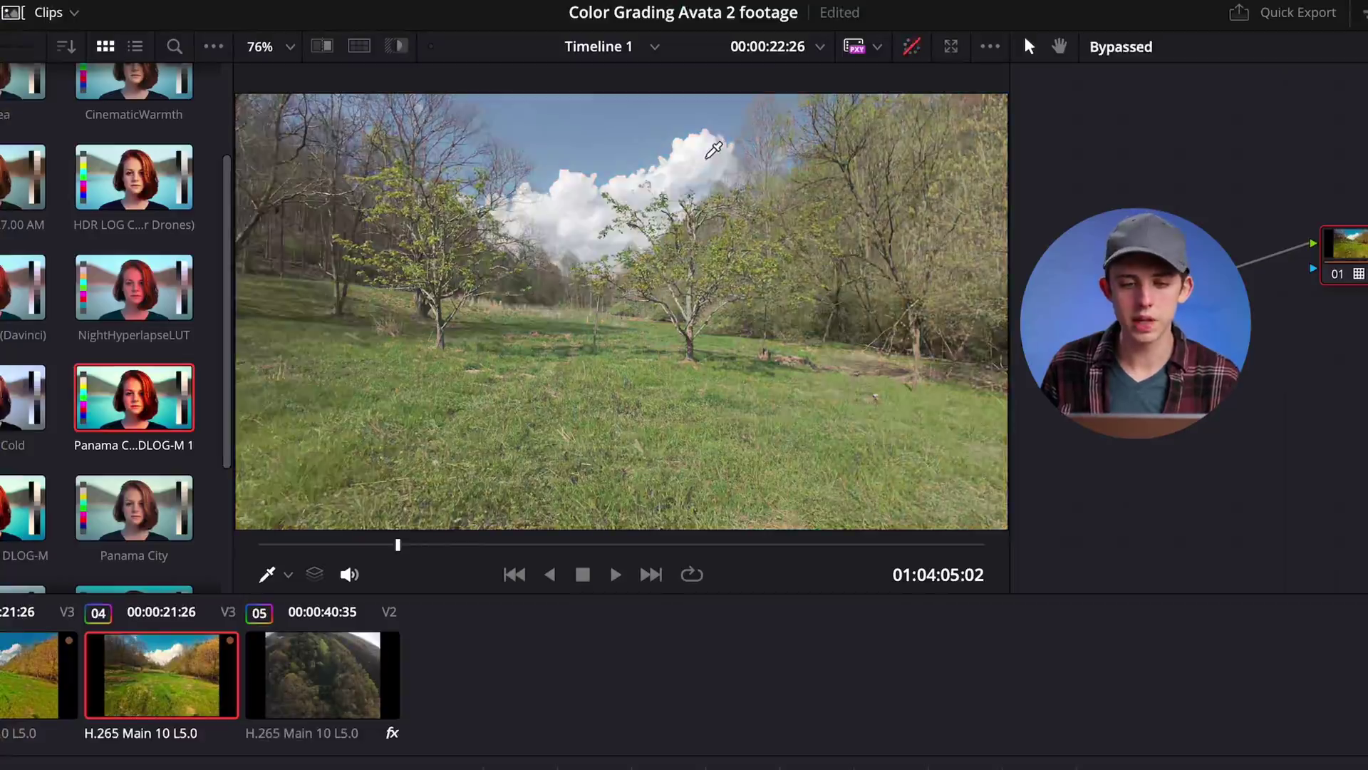
key("shift+d")
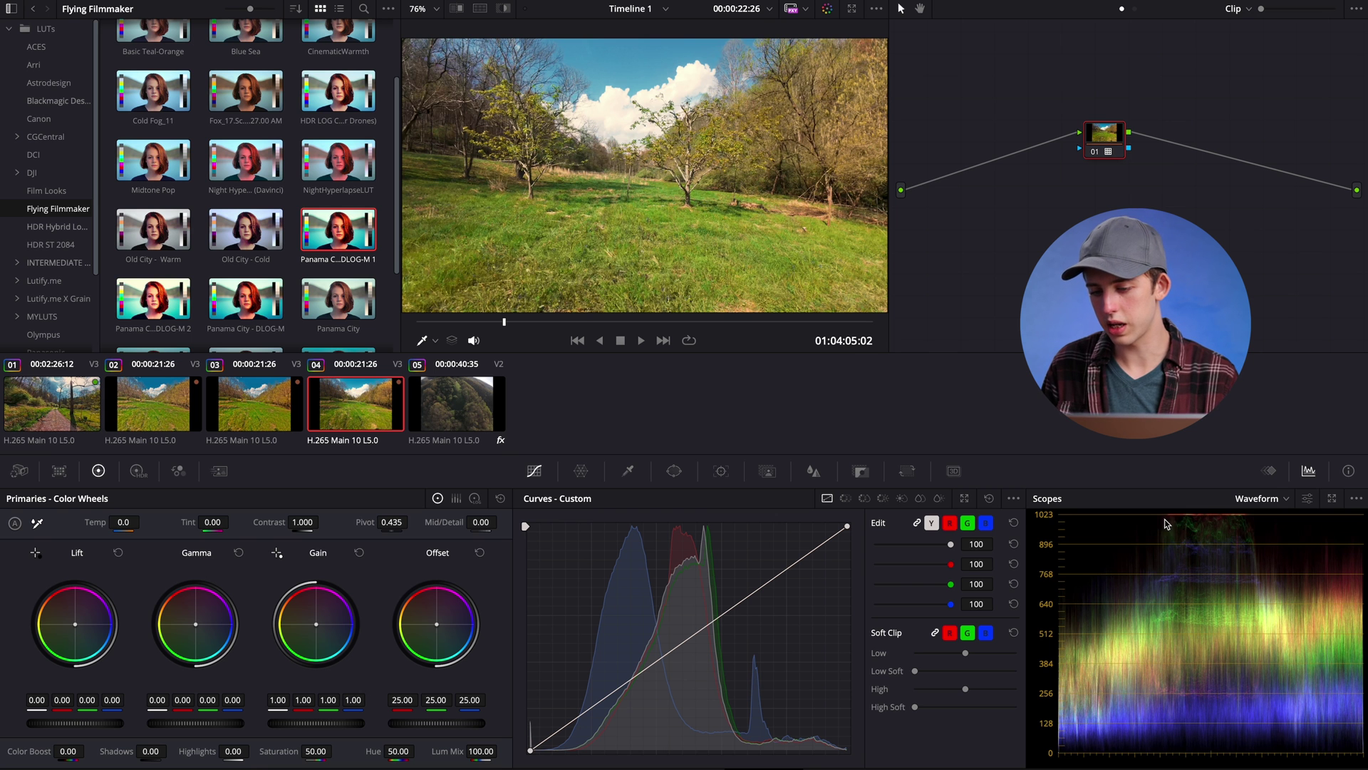
key("shift+d")
key("shift+d")
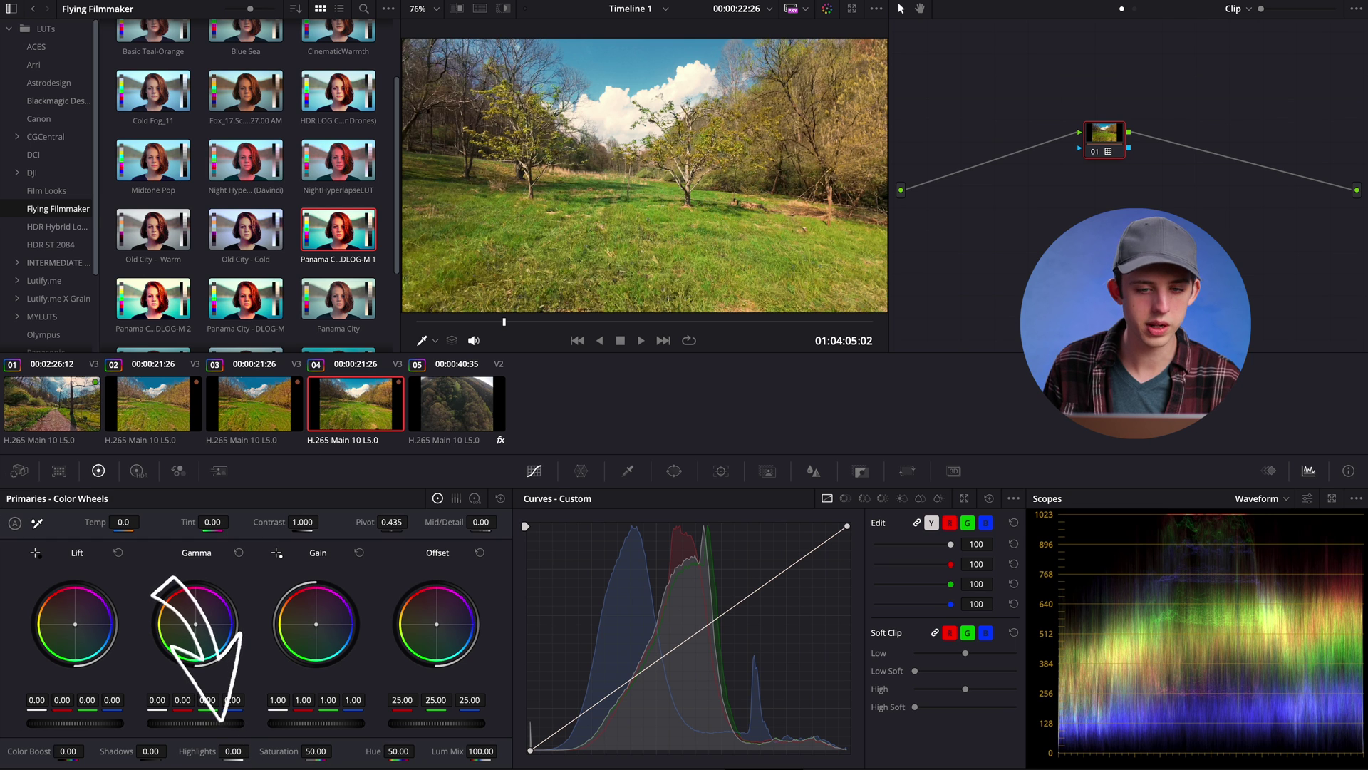
In Primaries, set Highlights to -42.5 and Shadows to 27.00.
left_click_drag(233, 751, 219, 751)
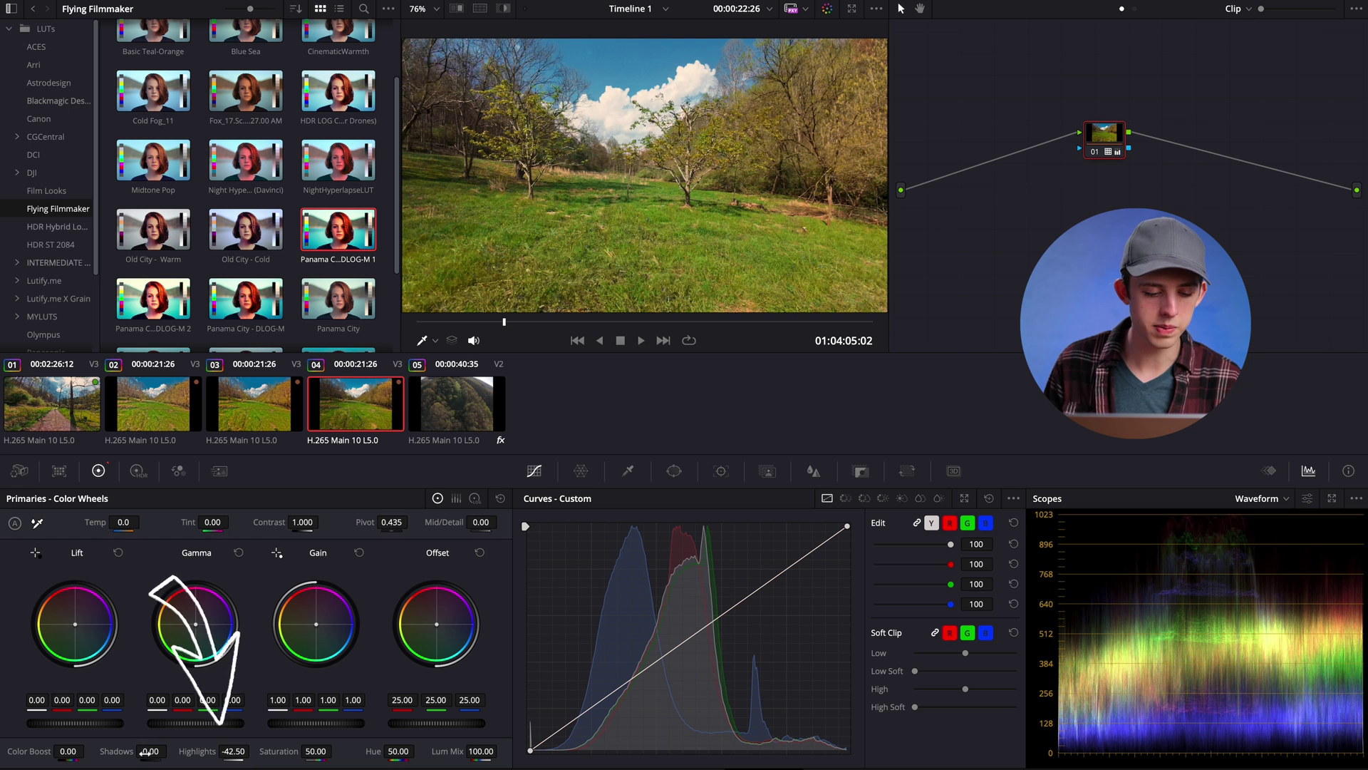
left_click_drag(151, 751, 160, 751)
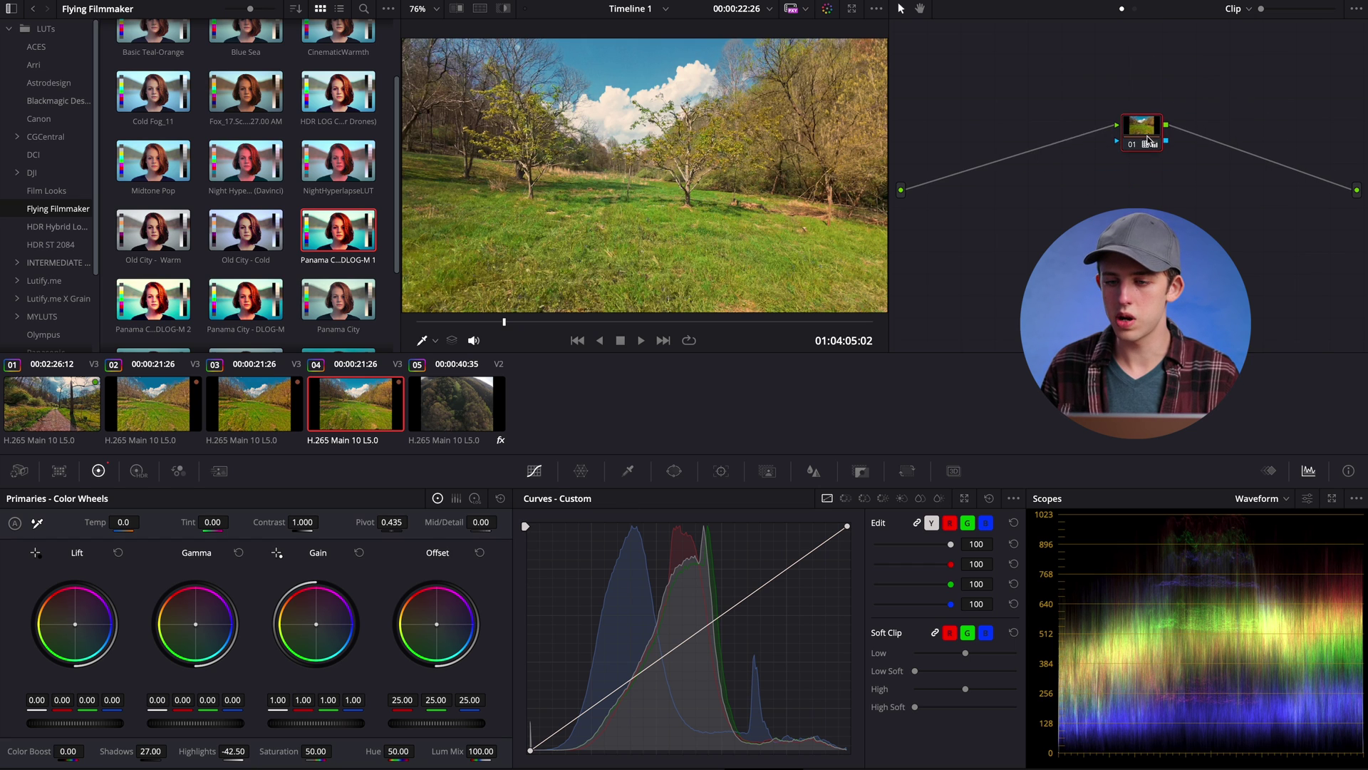
Add a serial node, reorder so empty node 01 feeds LUT node 02, and select node 02.
right_click(1147, 144)
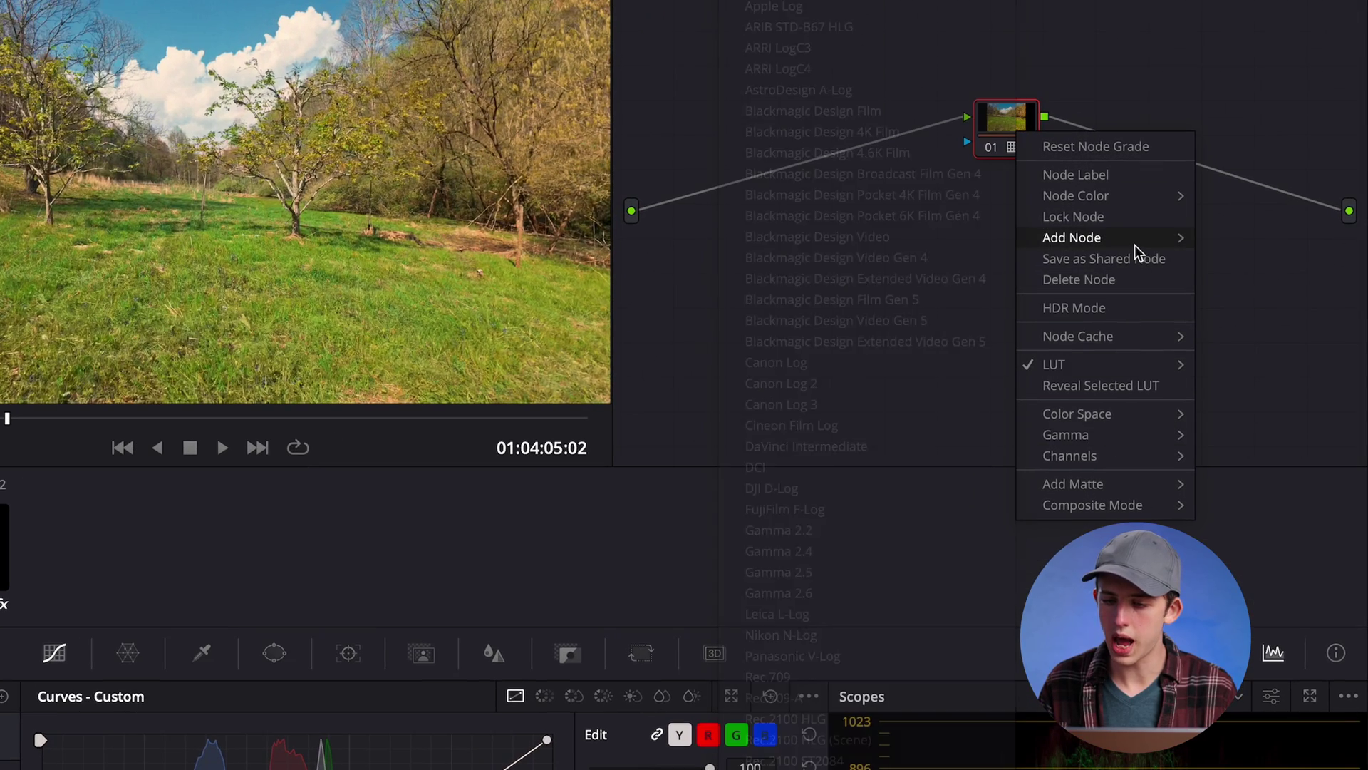
mouse_move(1134, 245)
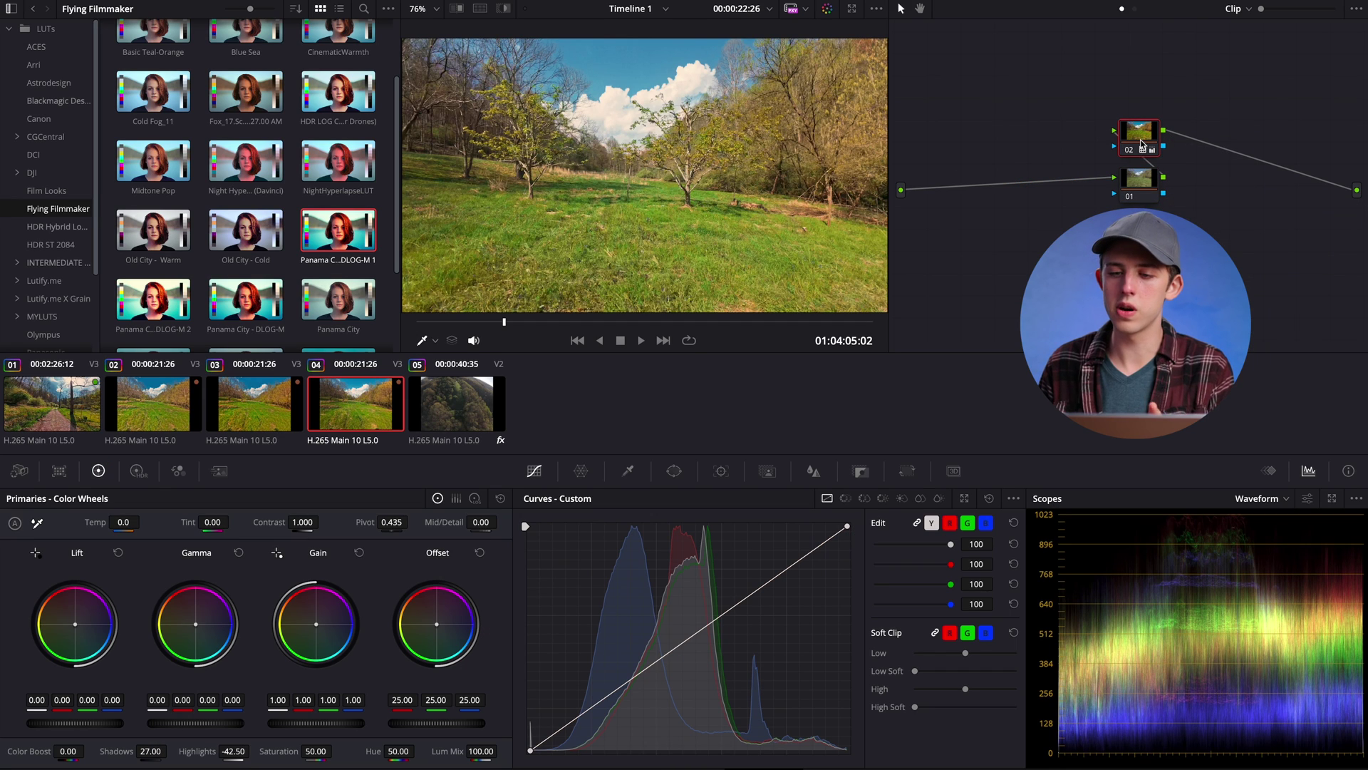
left_click_drag(1139, 178, 1064, 134)
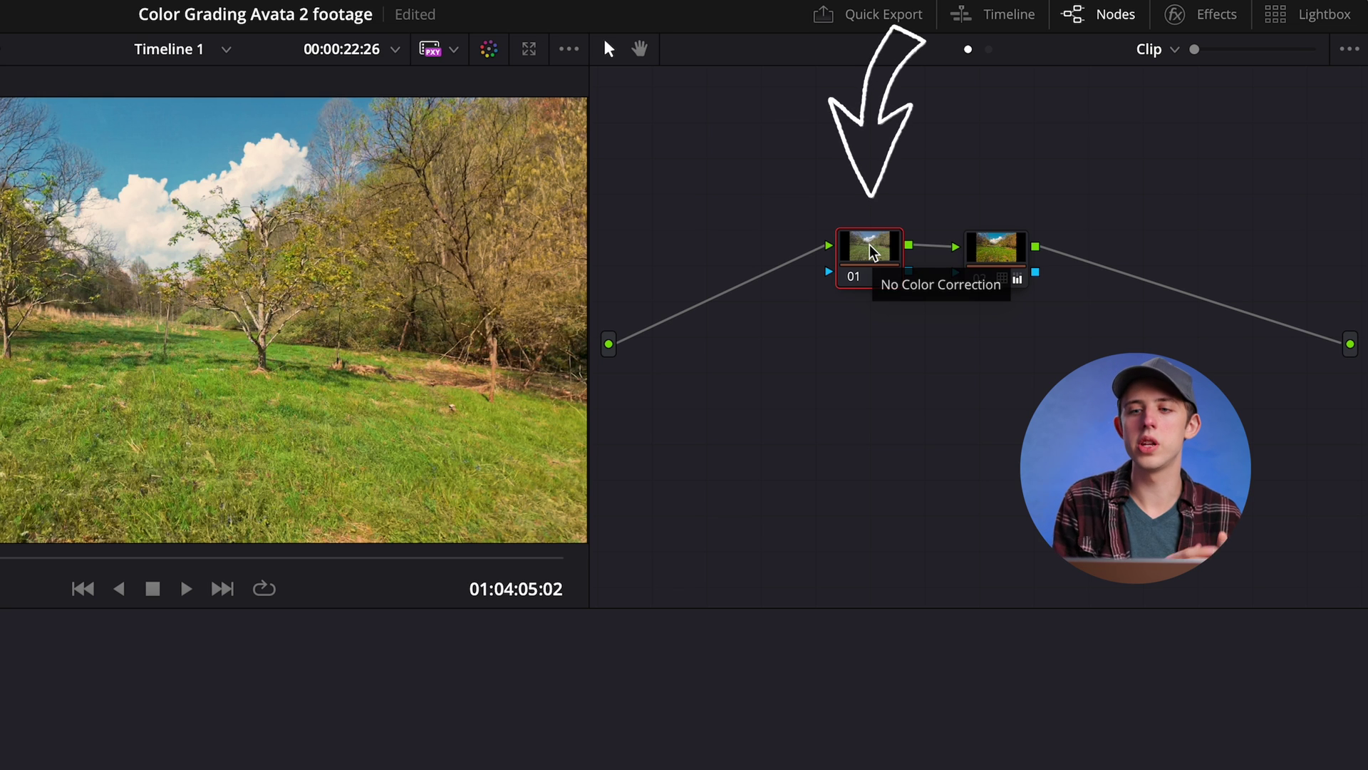
left_click(1004, 261)
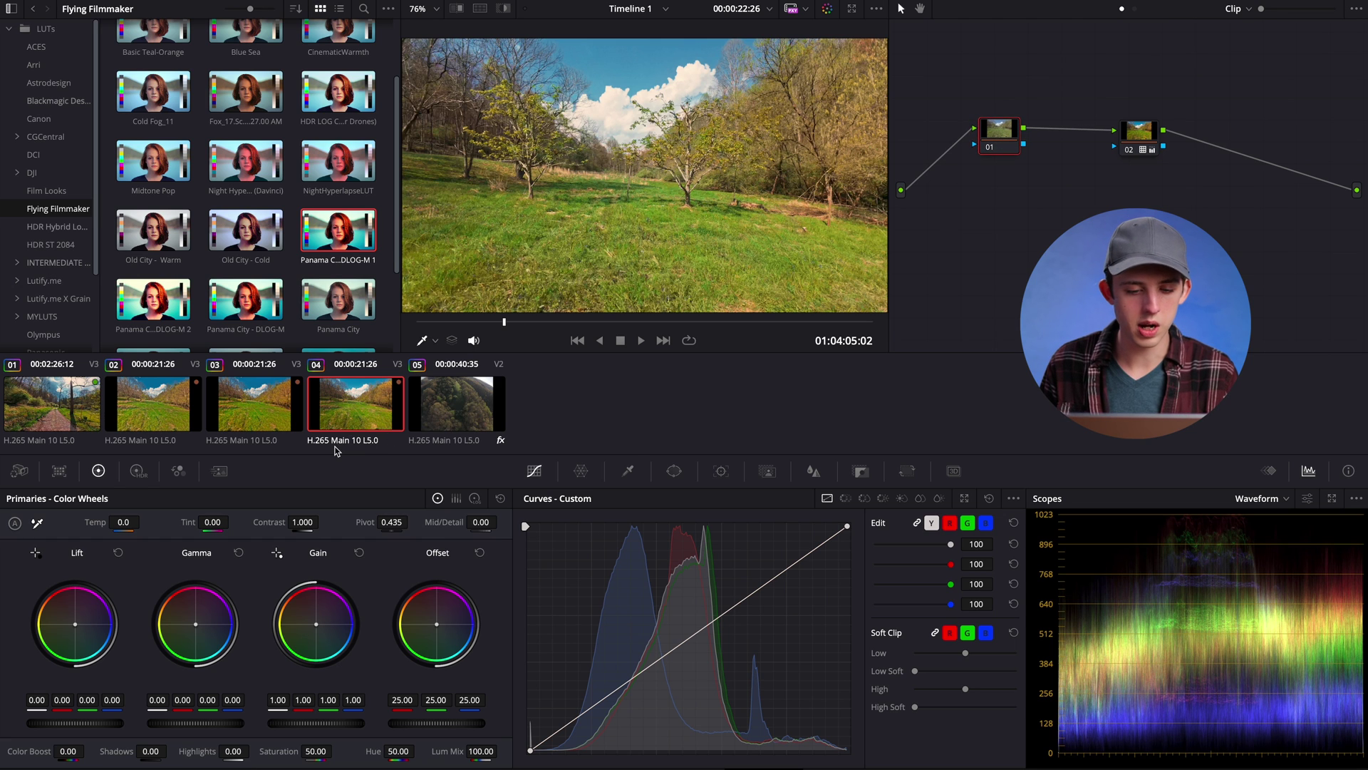
Open the HSL Qualifier on node 01 and turn on highlight matte view with Shift+H.
left_click(627, 472)
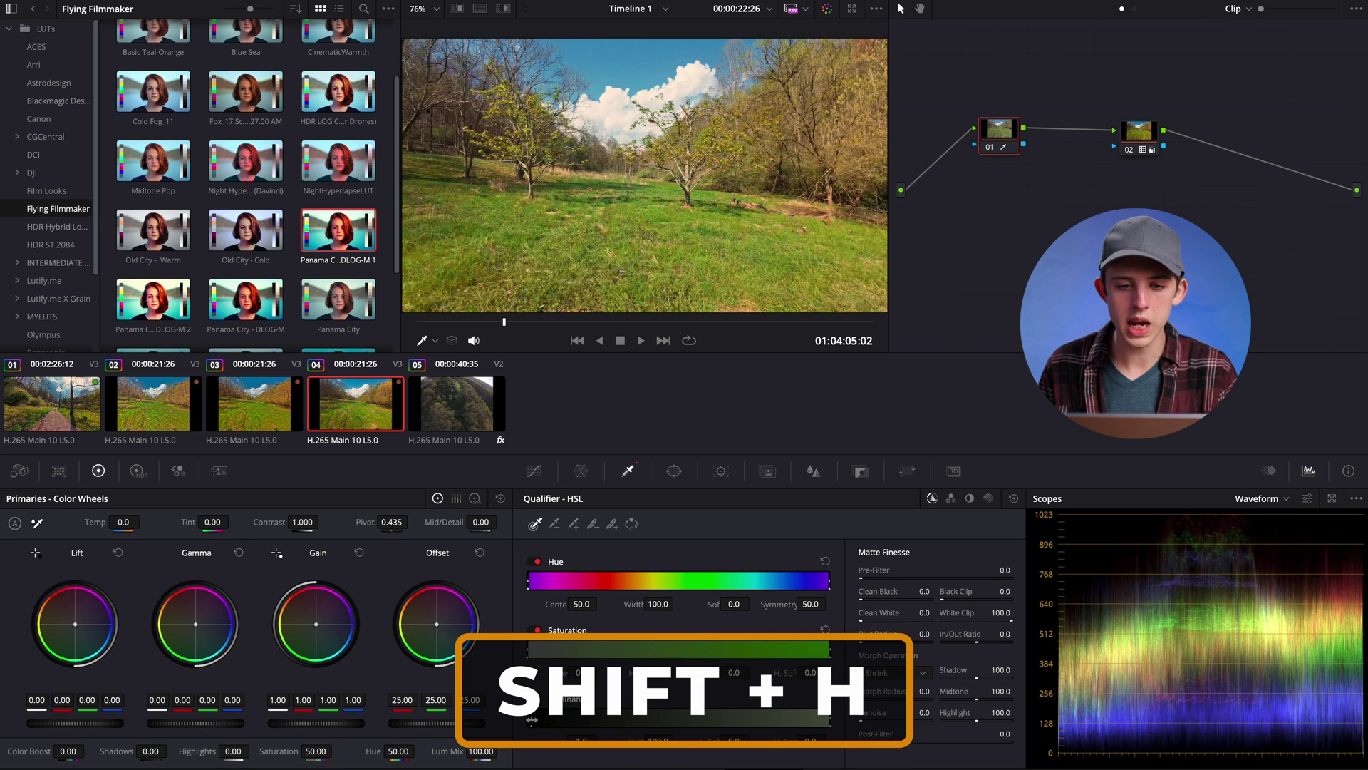
key("shift+h")
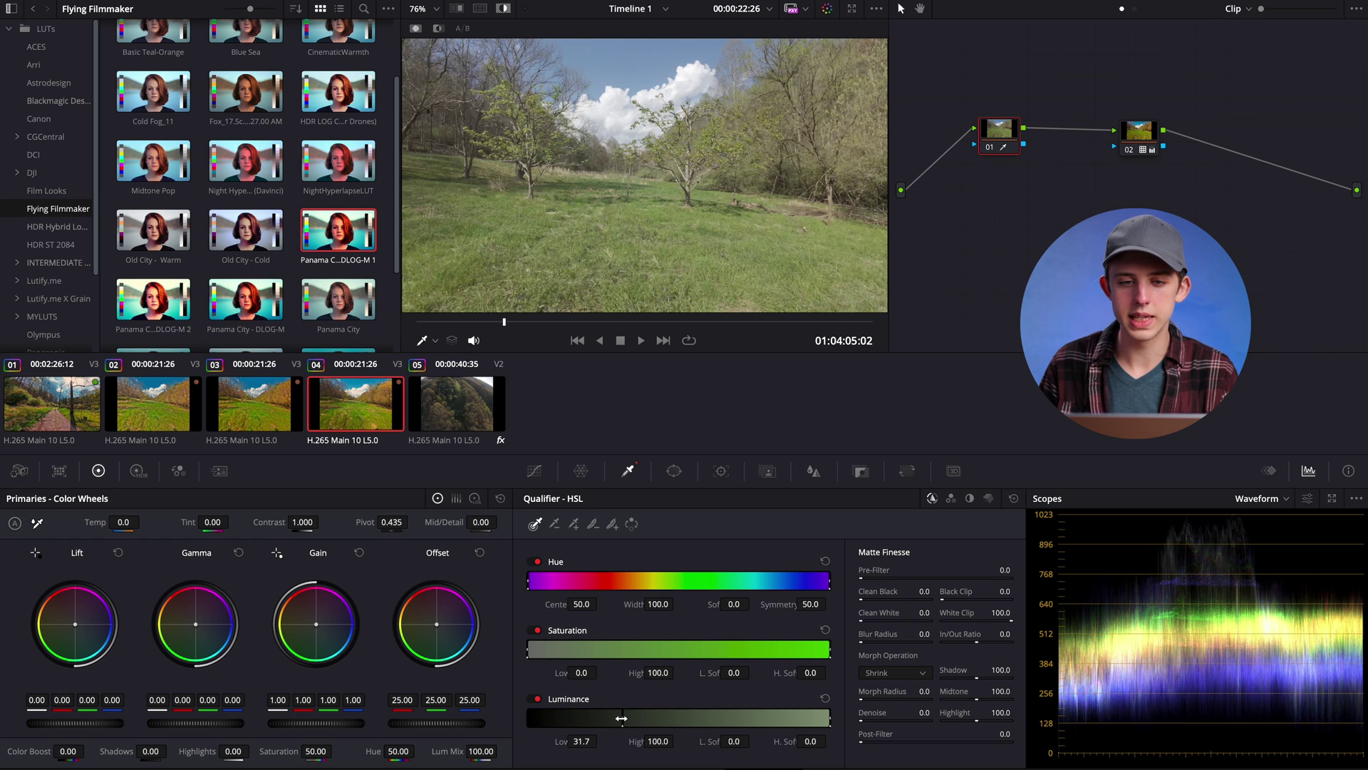
Key node 01's highlights with Luminance Low 63.4, L.Soft 13.5 and Denoise 100, then exit highlight view.
left_click_drag(666, 716, 715, 714)
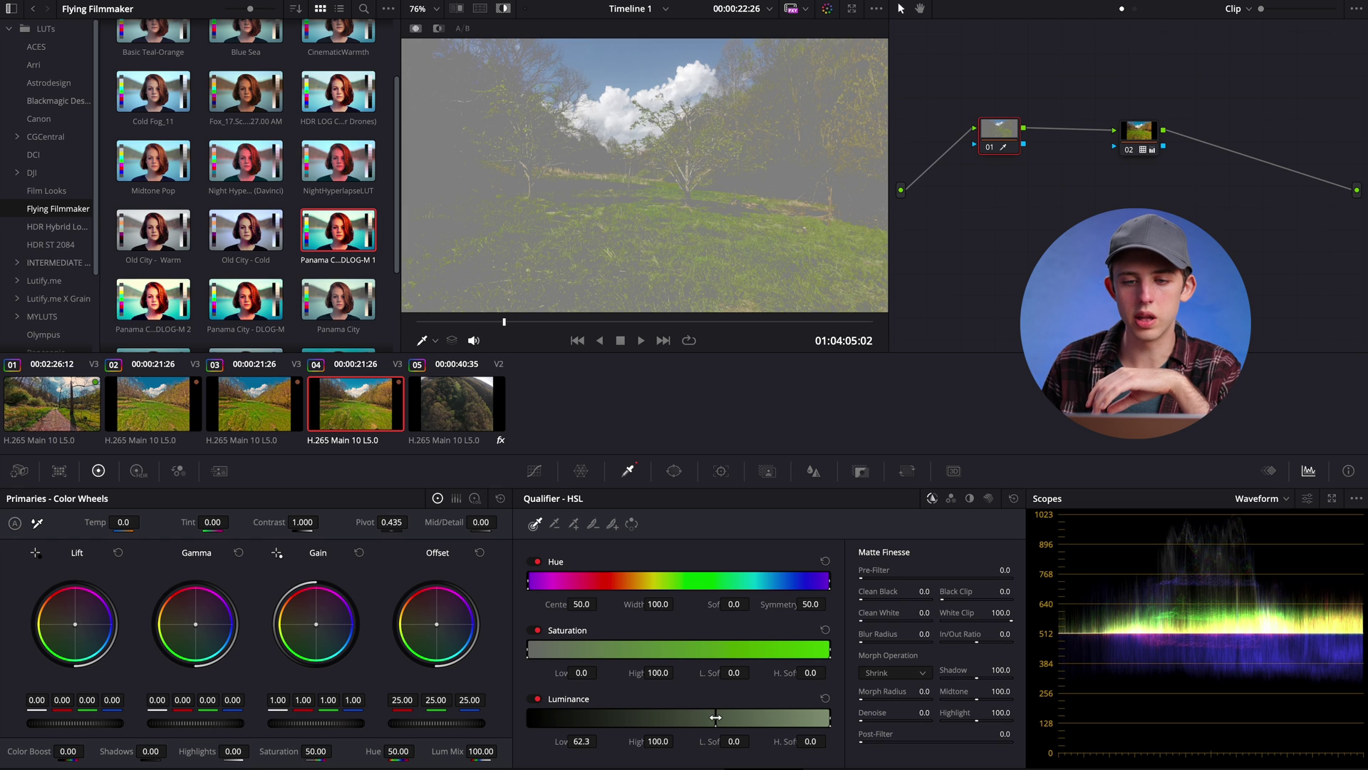
left_click_drag(715, 717, 718, 716)
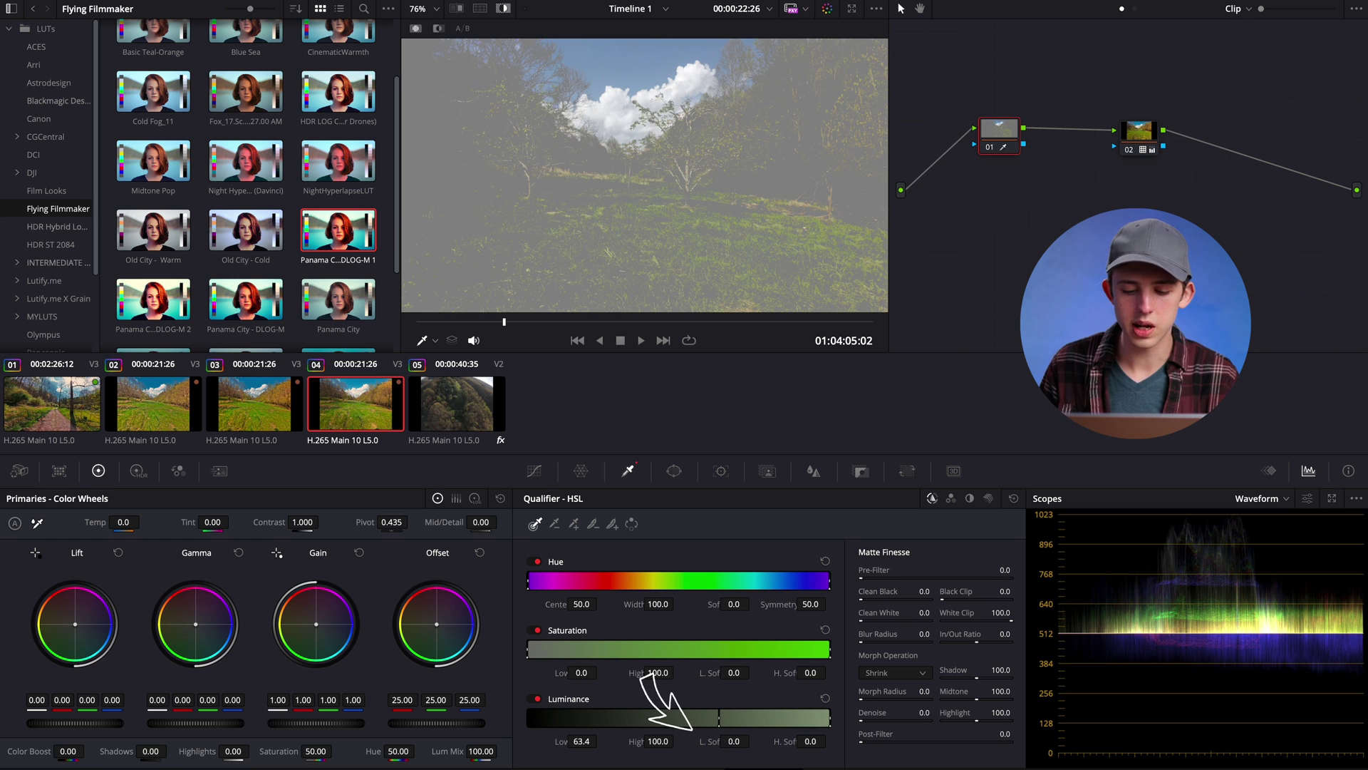
left_click_drag(718, 725, 737, 726)
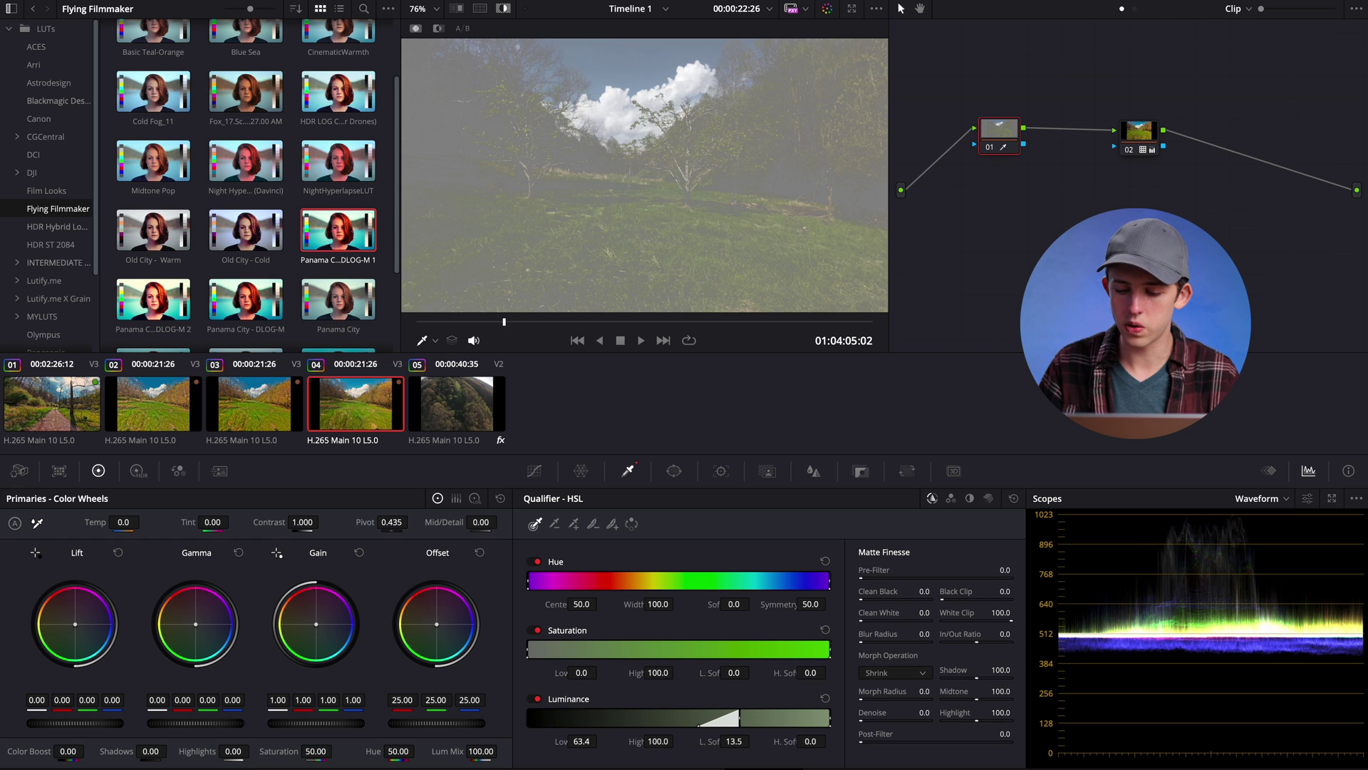
left_click_drag(861, 720, 906, 721)
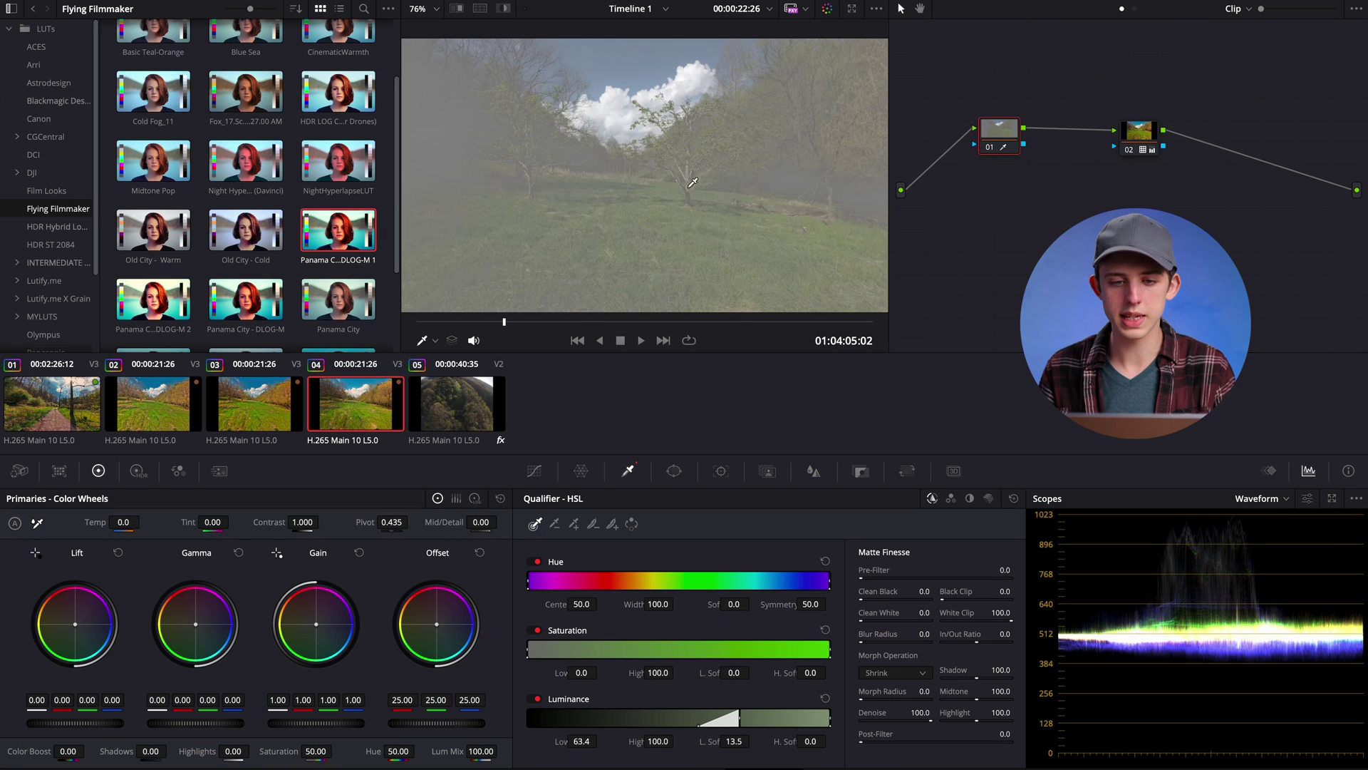
key("shift+h")
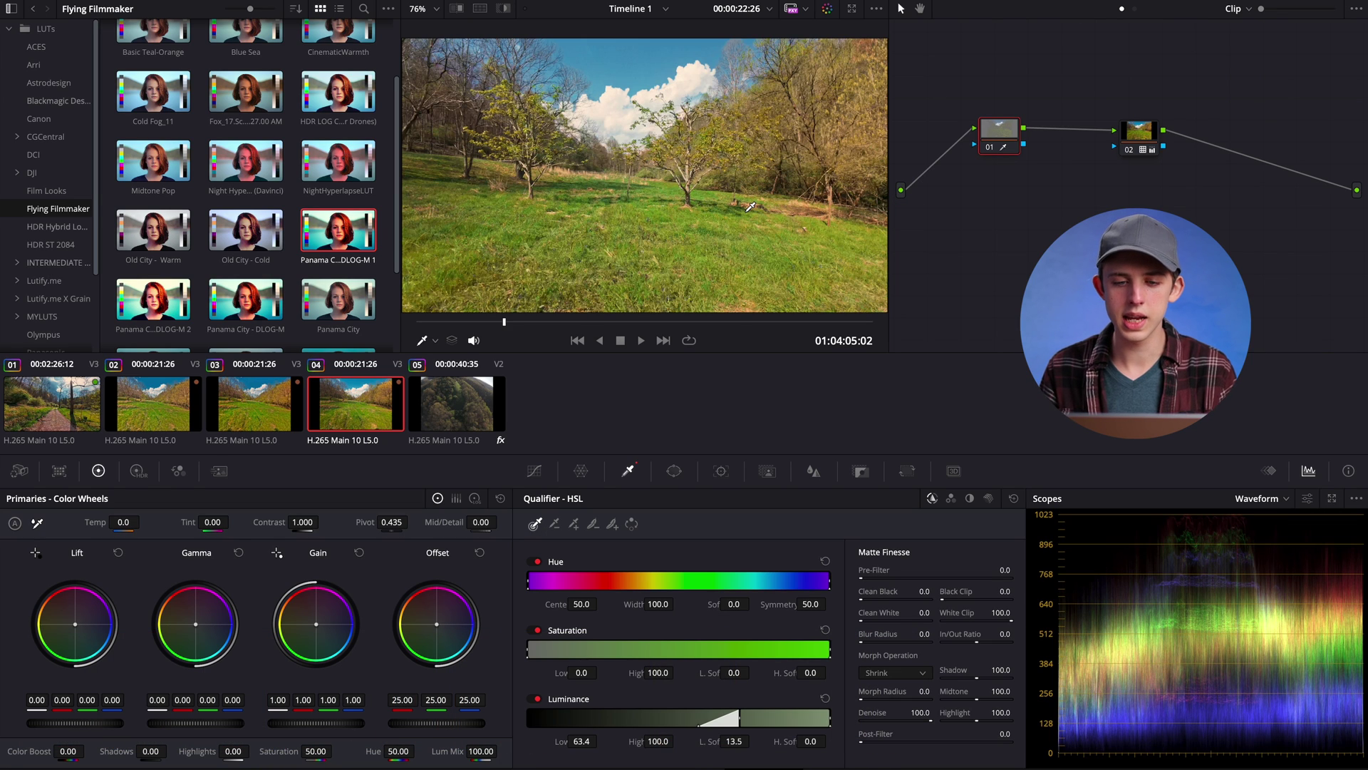
Pull node 01's custom curve points down and lower Highlights to -10.50.
left_click(535, 472)
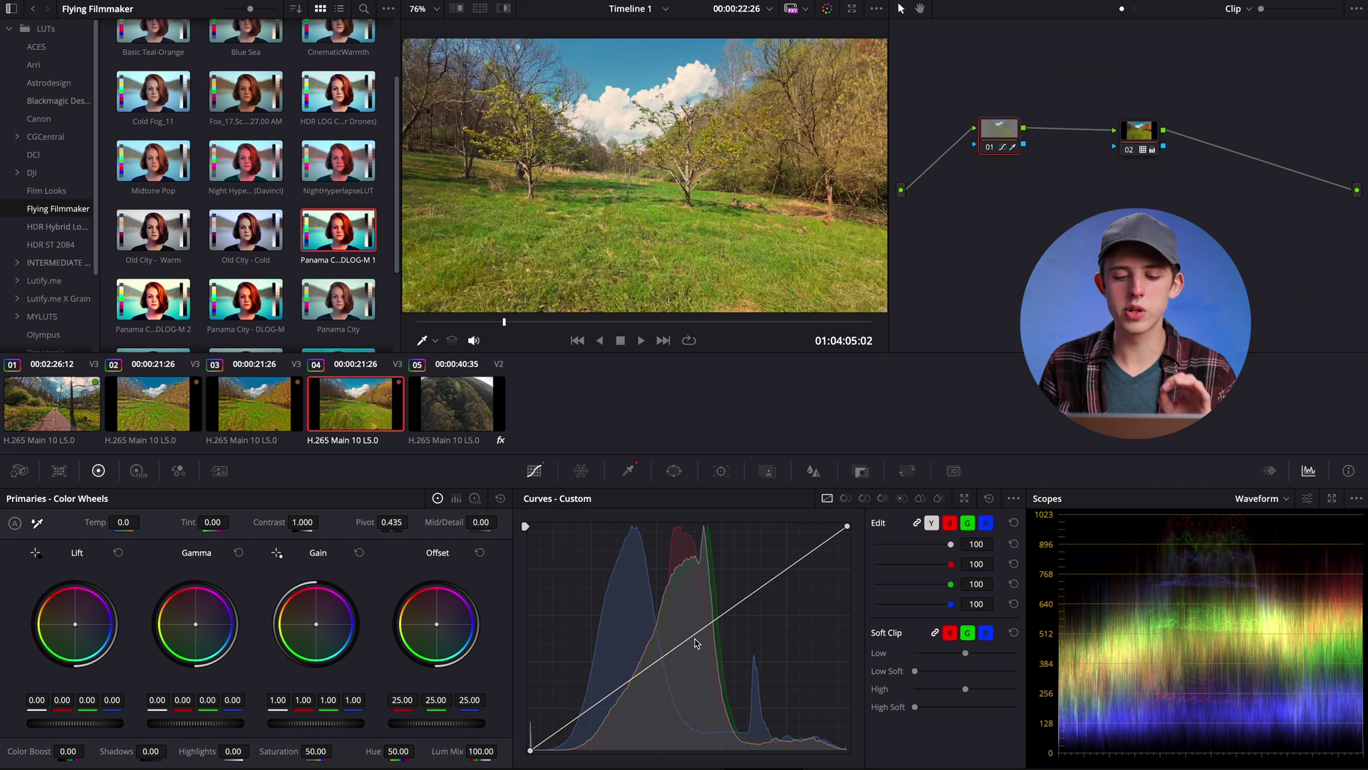
left_click_drag(687, 641, 755, 624)
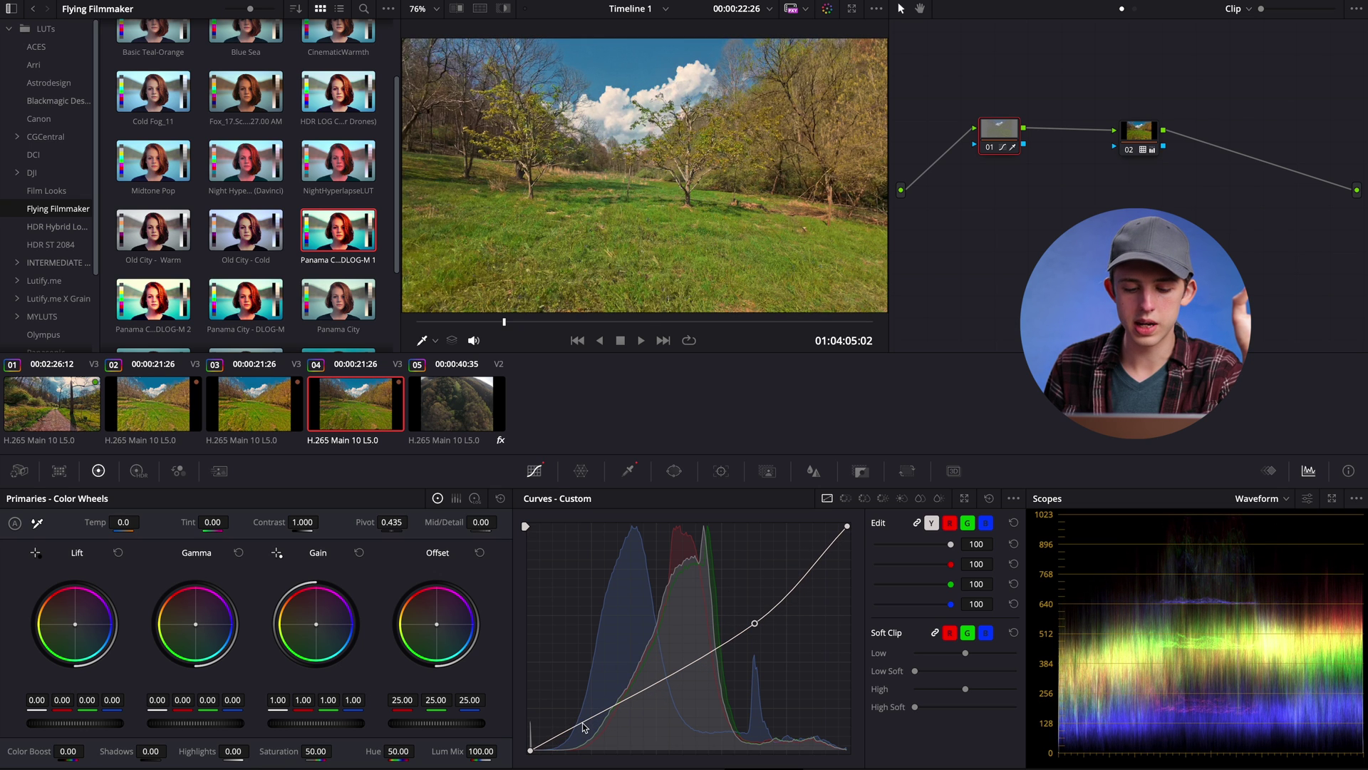
mouse_move(590, 724)
left_mouse_down()
mouse_move(595, 740)
mouse_move(599, 724)
left_mouse_up()
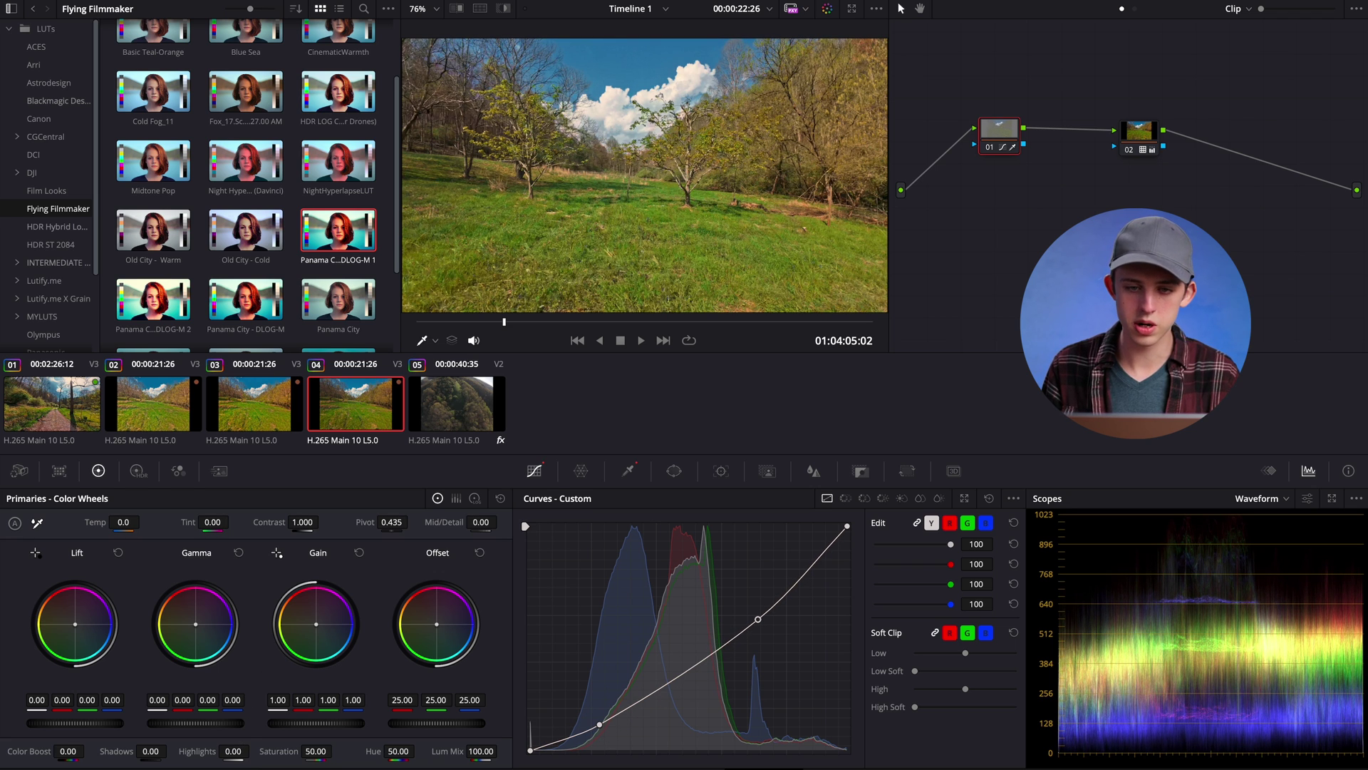
left_click_drag(253, 751, 235, 751)
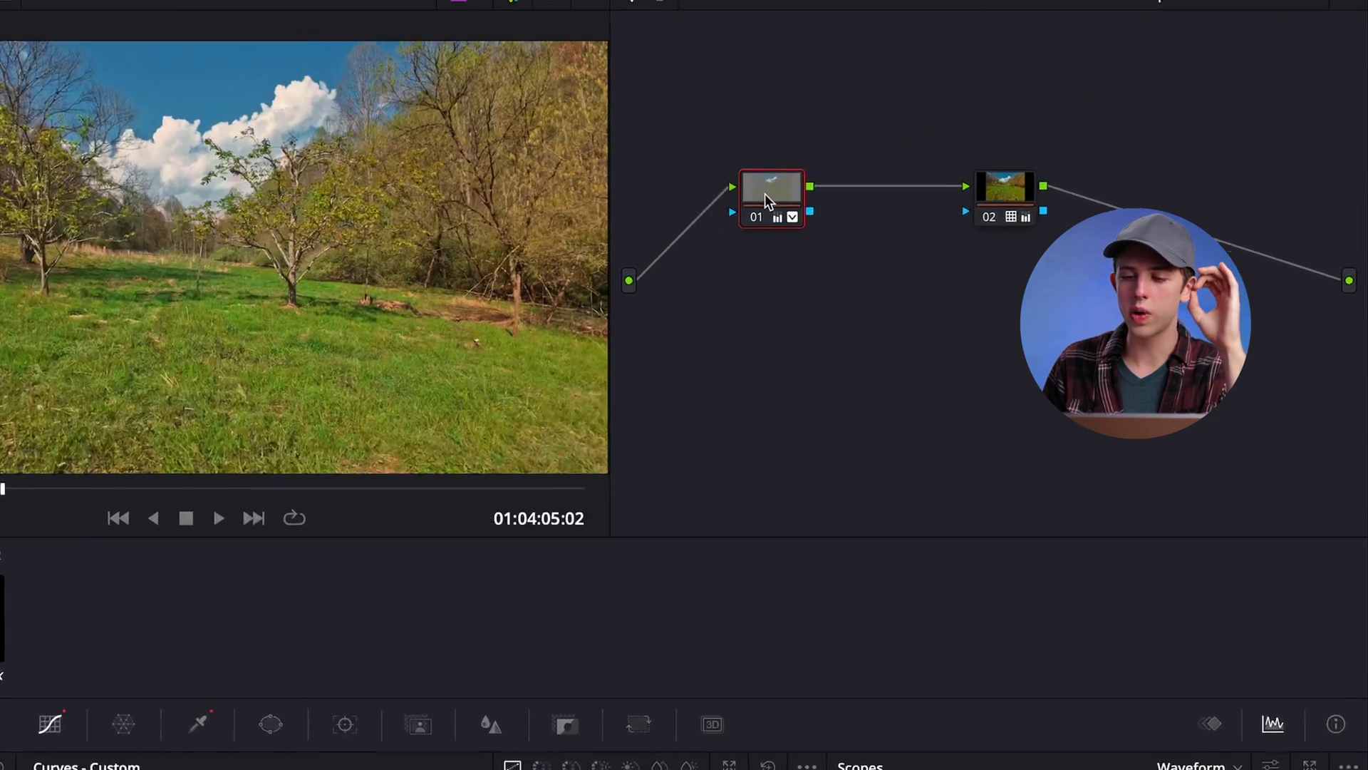
Add an Outside node from node 01's menu, check node 01, then reselect the new node 02.
mouse_move(988, 140)
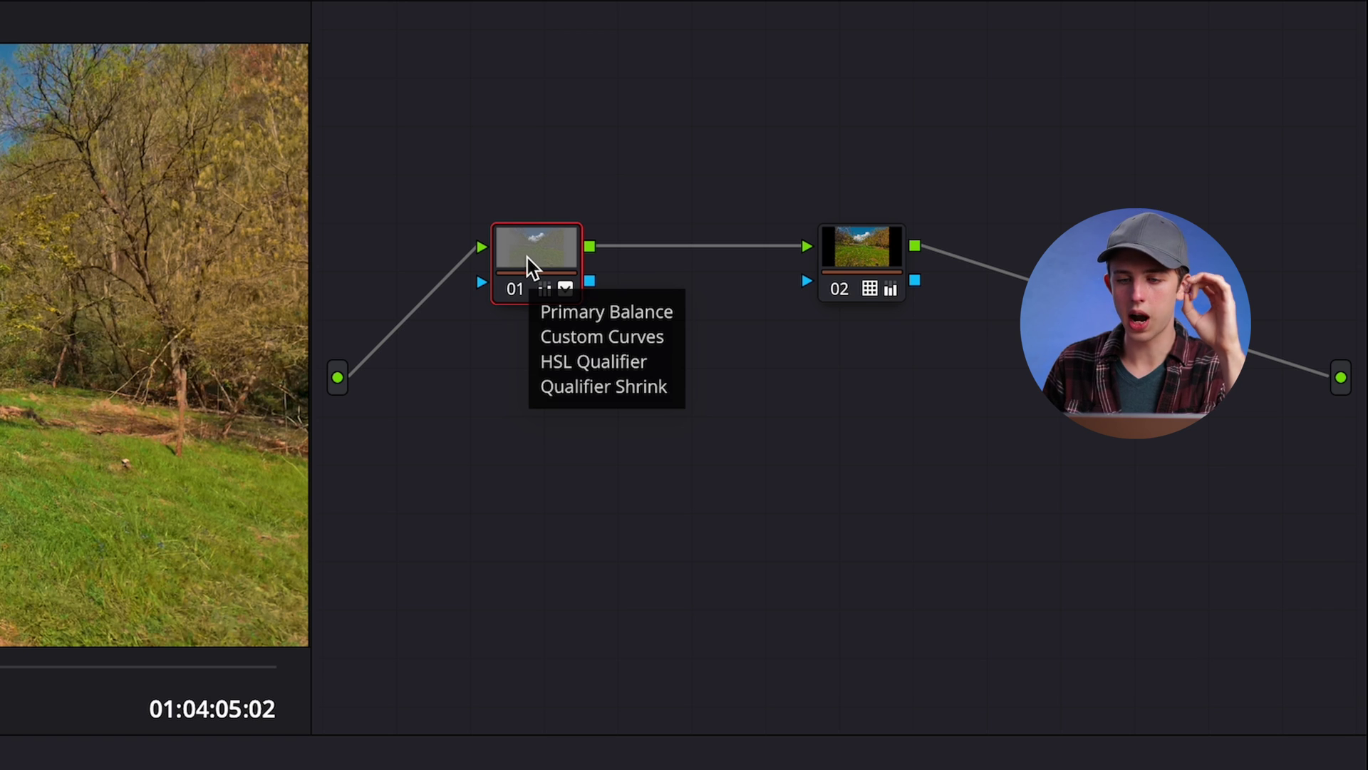
right_click(527, 258)
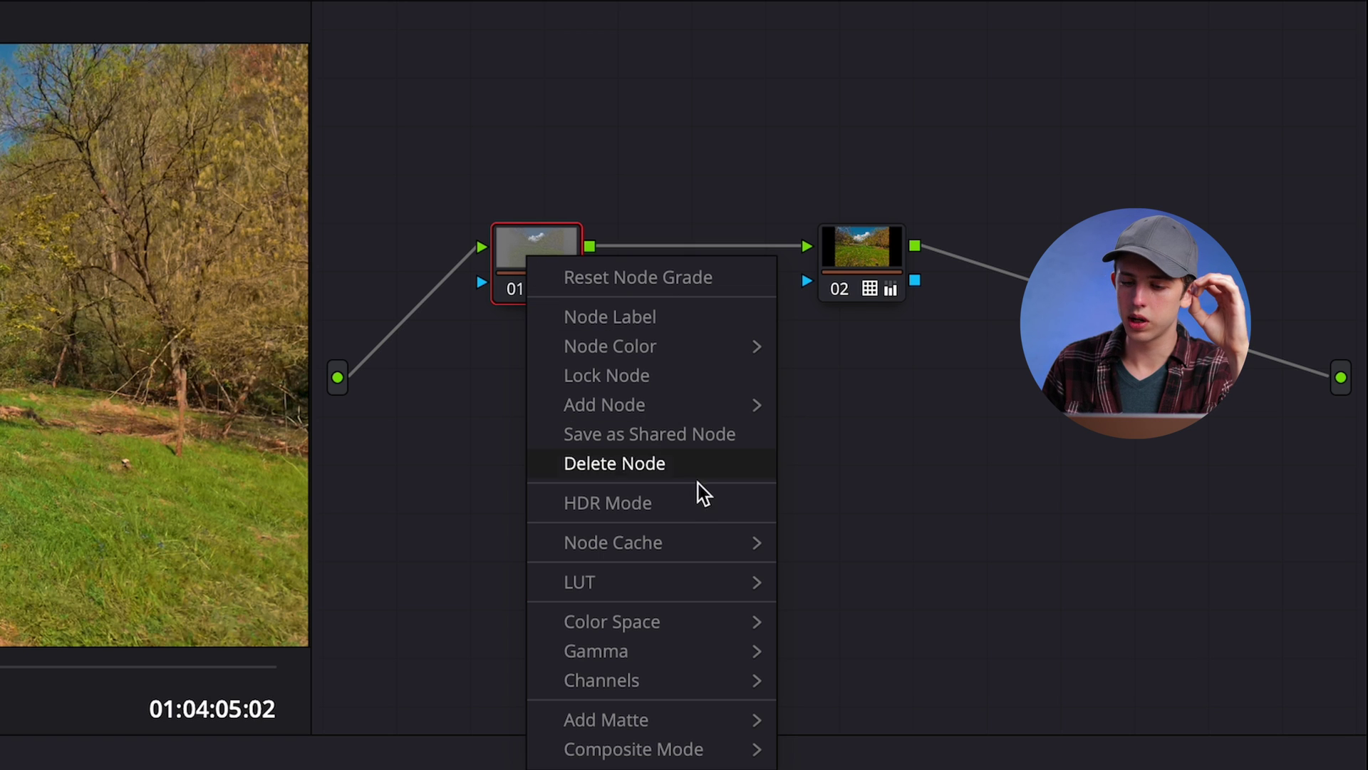
mouse_move(643, 416)
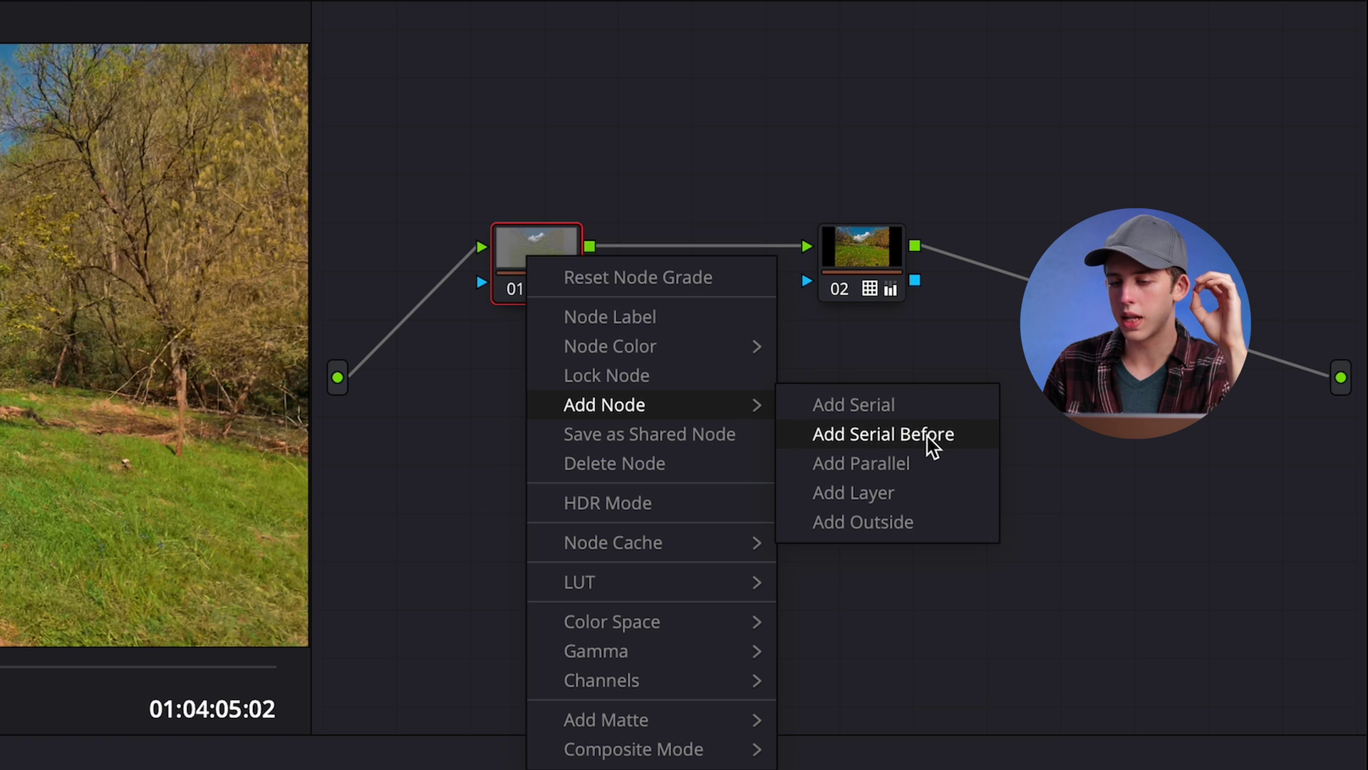
left_click(926, 523)
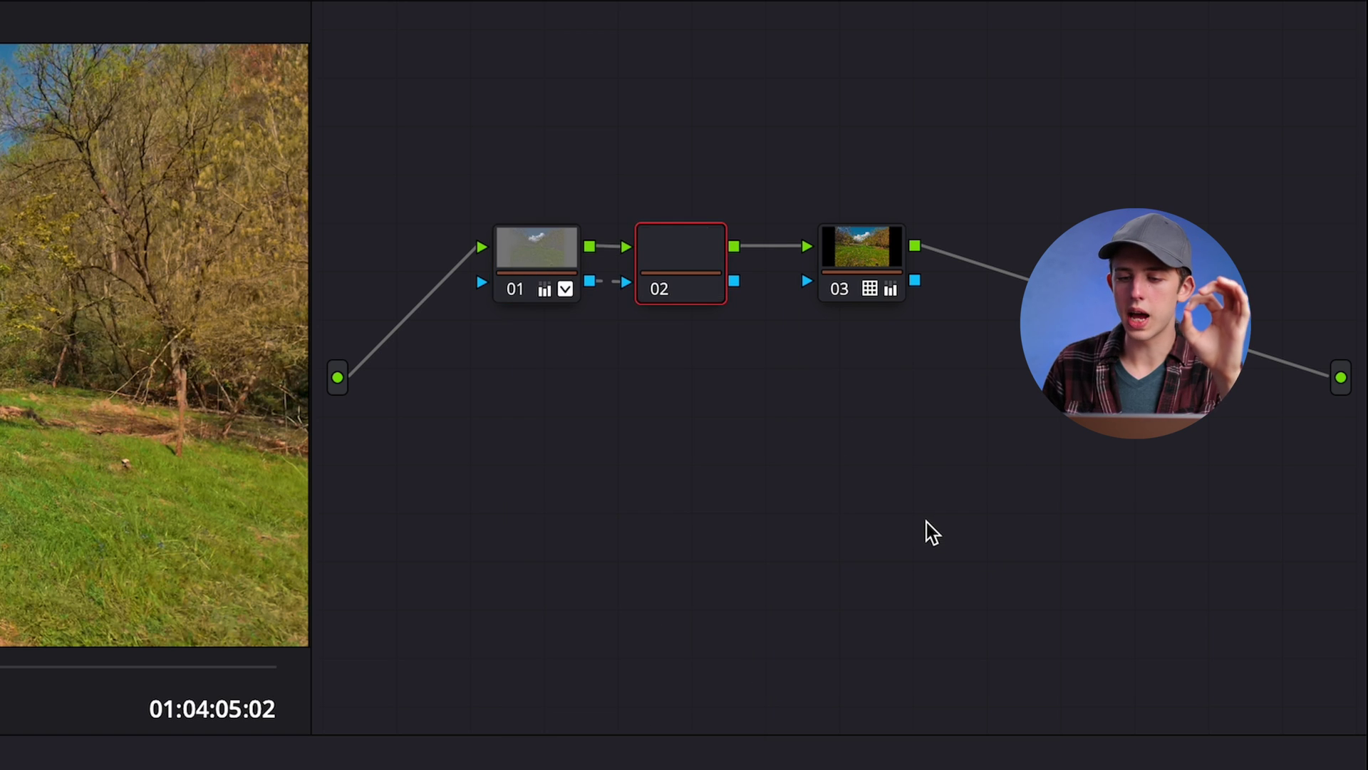
left_click(532, 247)
left_click(690, 255)
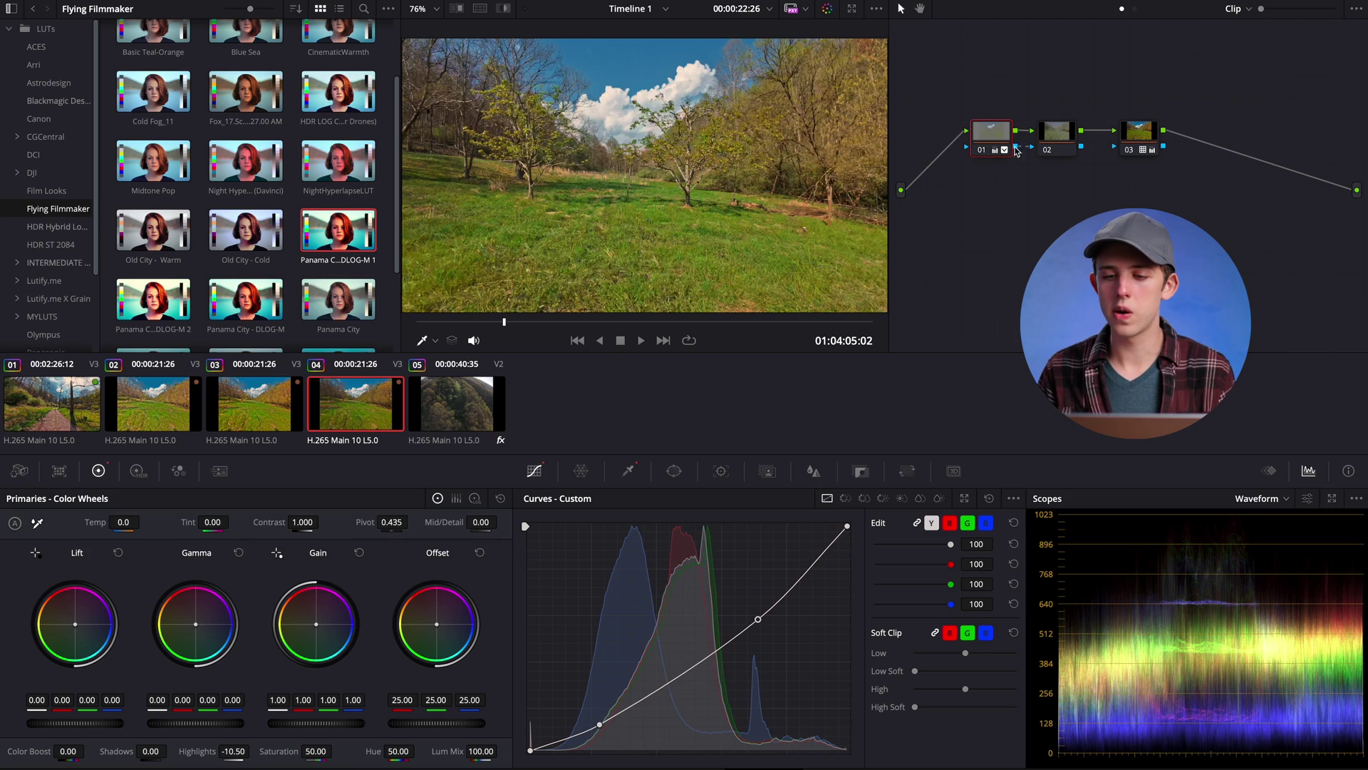
On node 02, preview its area, build an S-shaped custom curve, and lift Shadows to 9.50.
left_click(1056, 144)
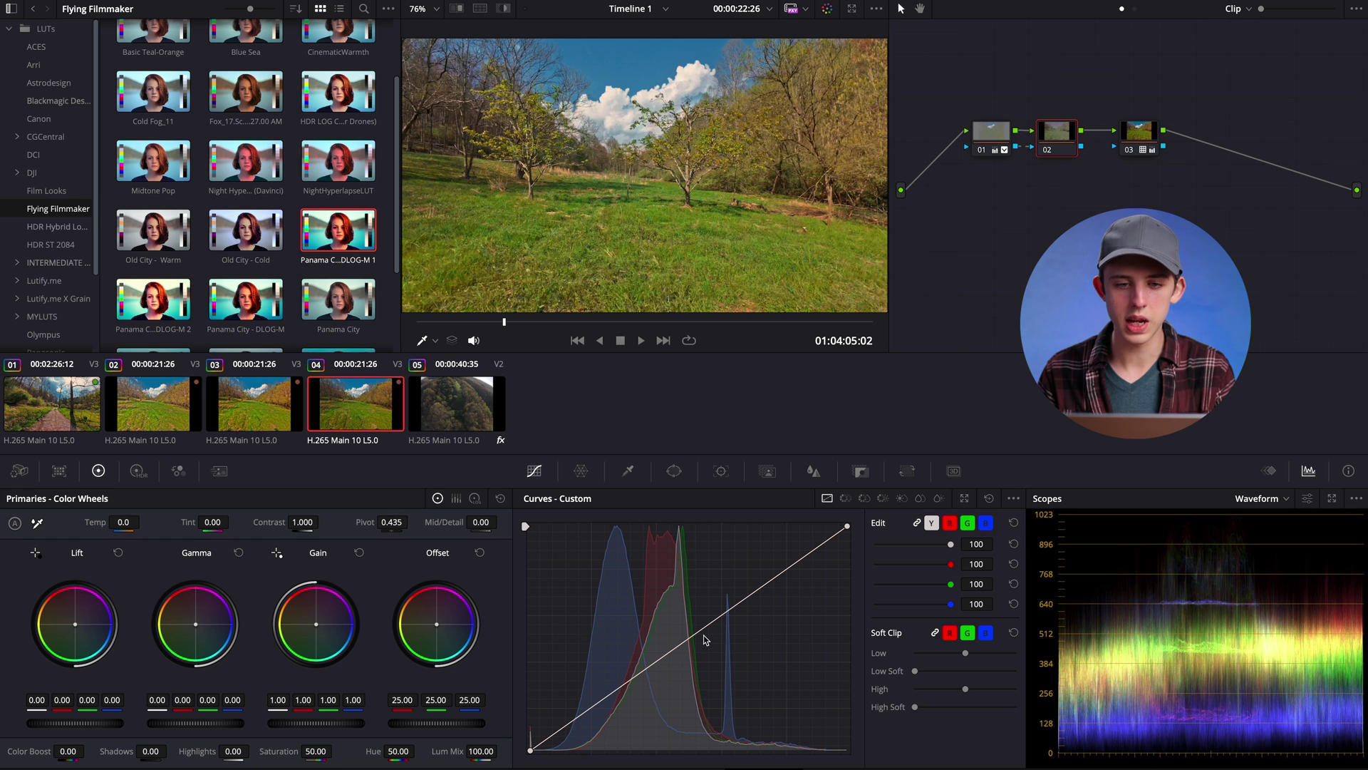
key("shift+h")
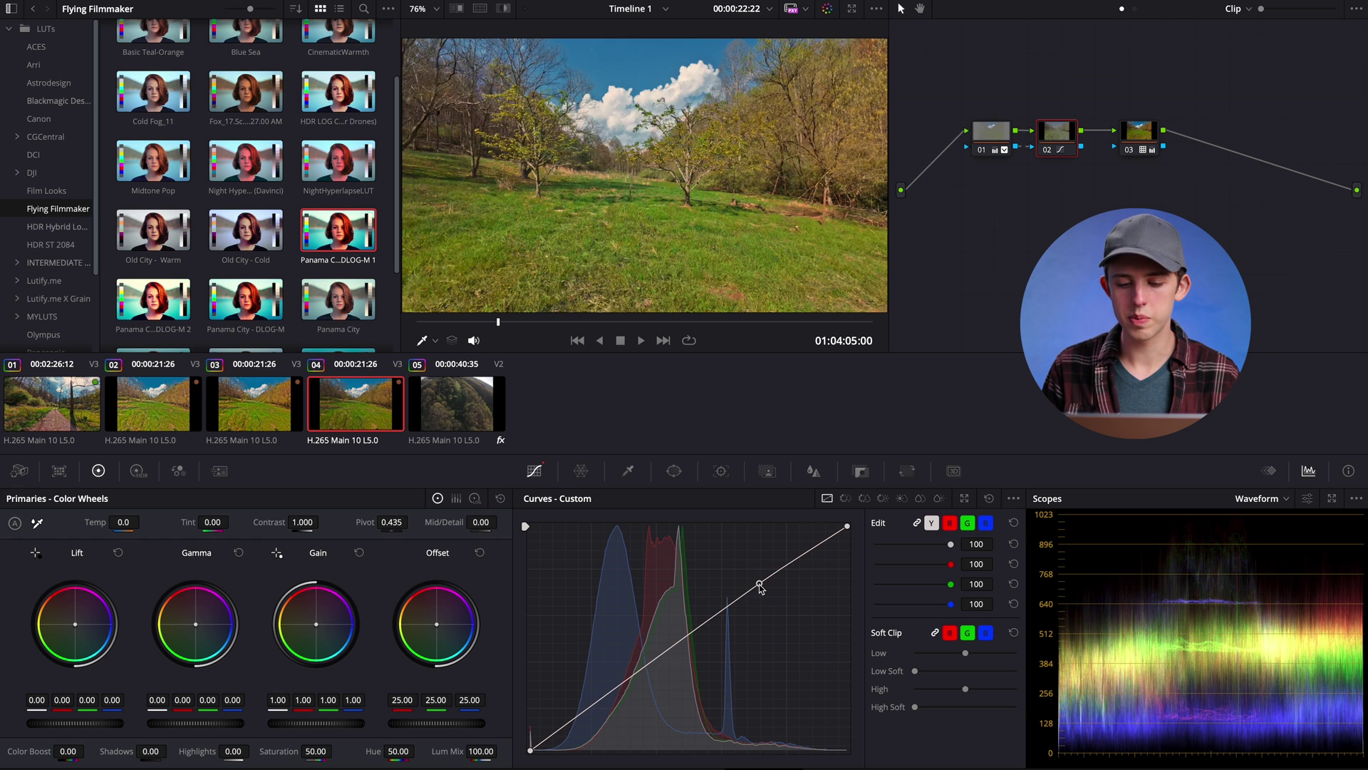
mouse_move(739, 602)
left_mouse_down()
mouse_move(718, 596)
mouse_move(750, 589)
mouse_move(739, 579)
left_mouse_up()
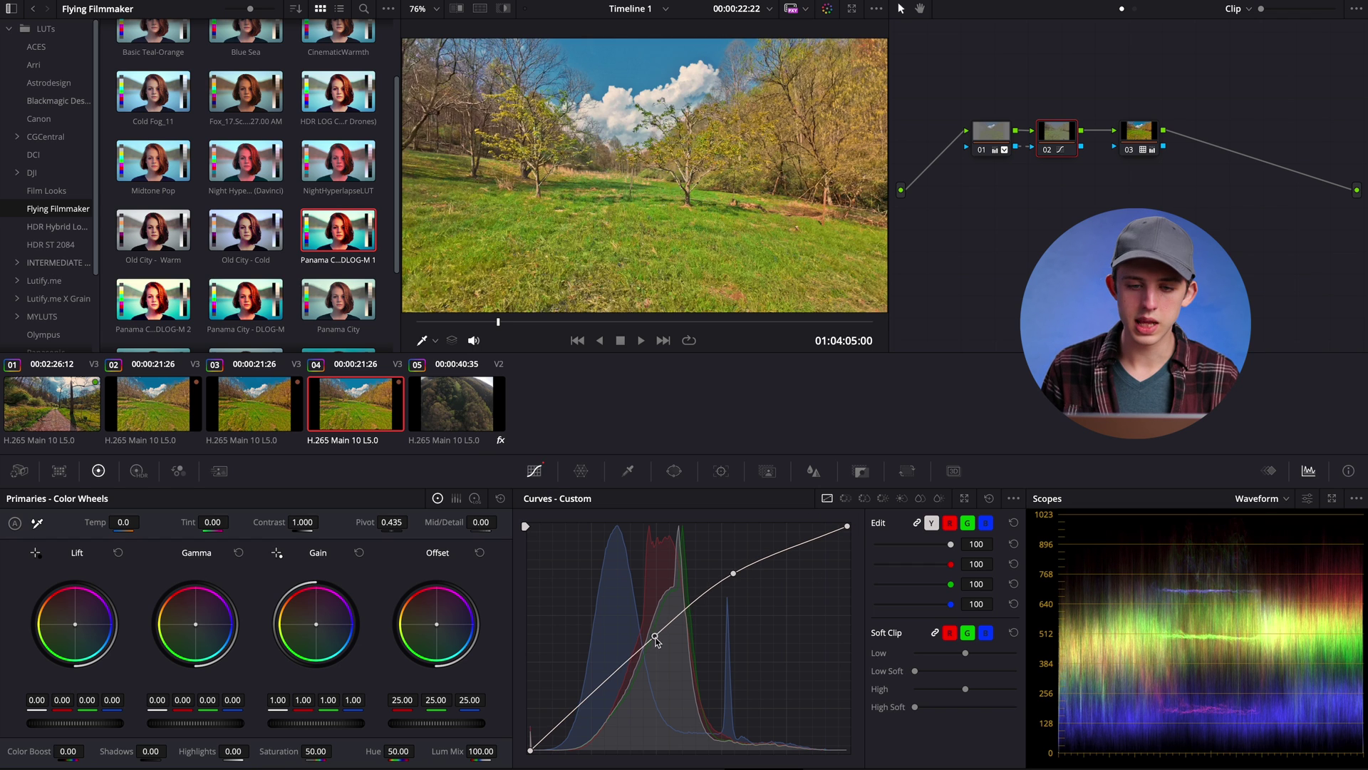
left_click_drag(656, 641, 653, 645)
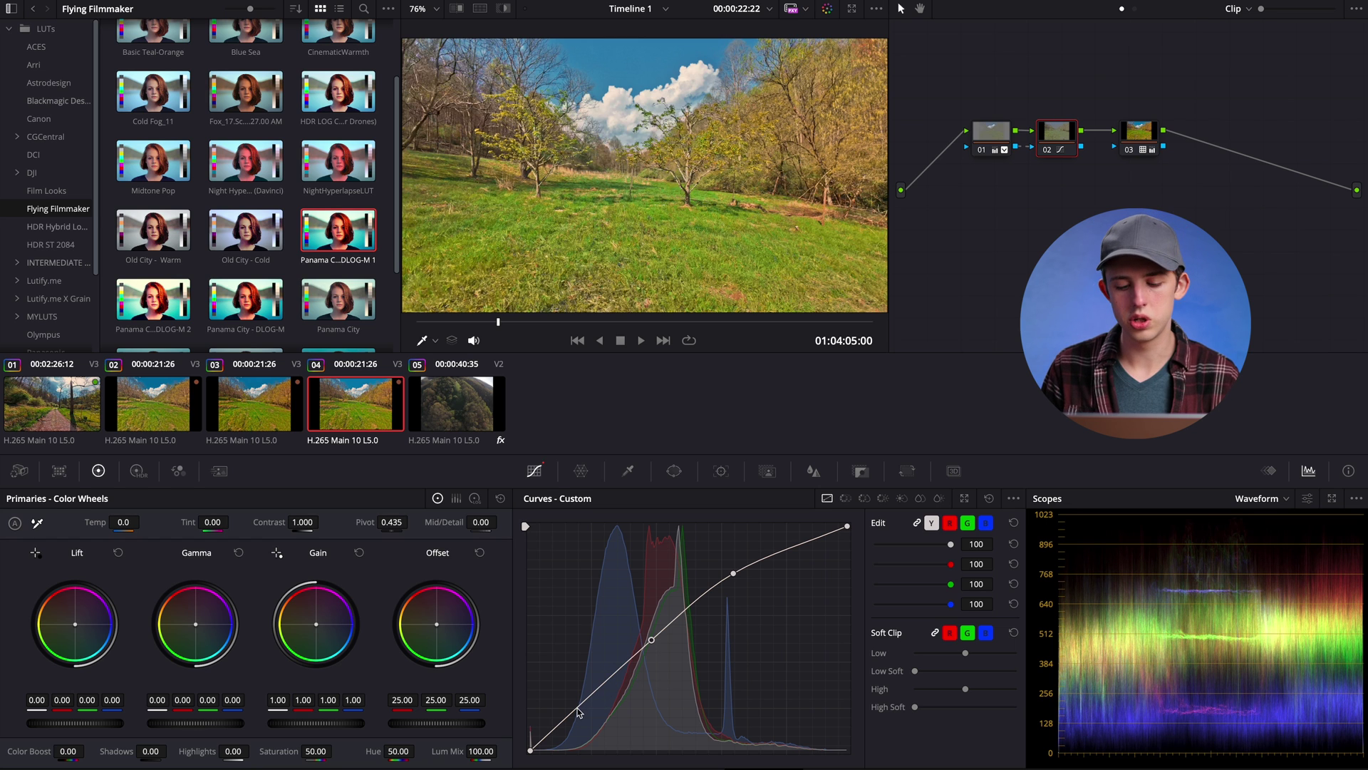
left_click_drag(582, 705, 584, 711)
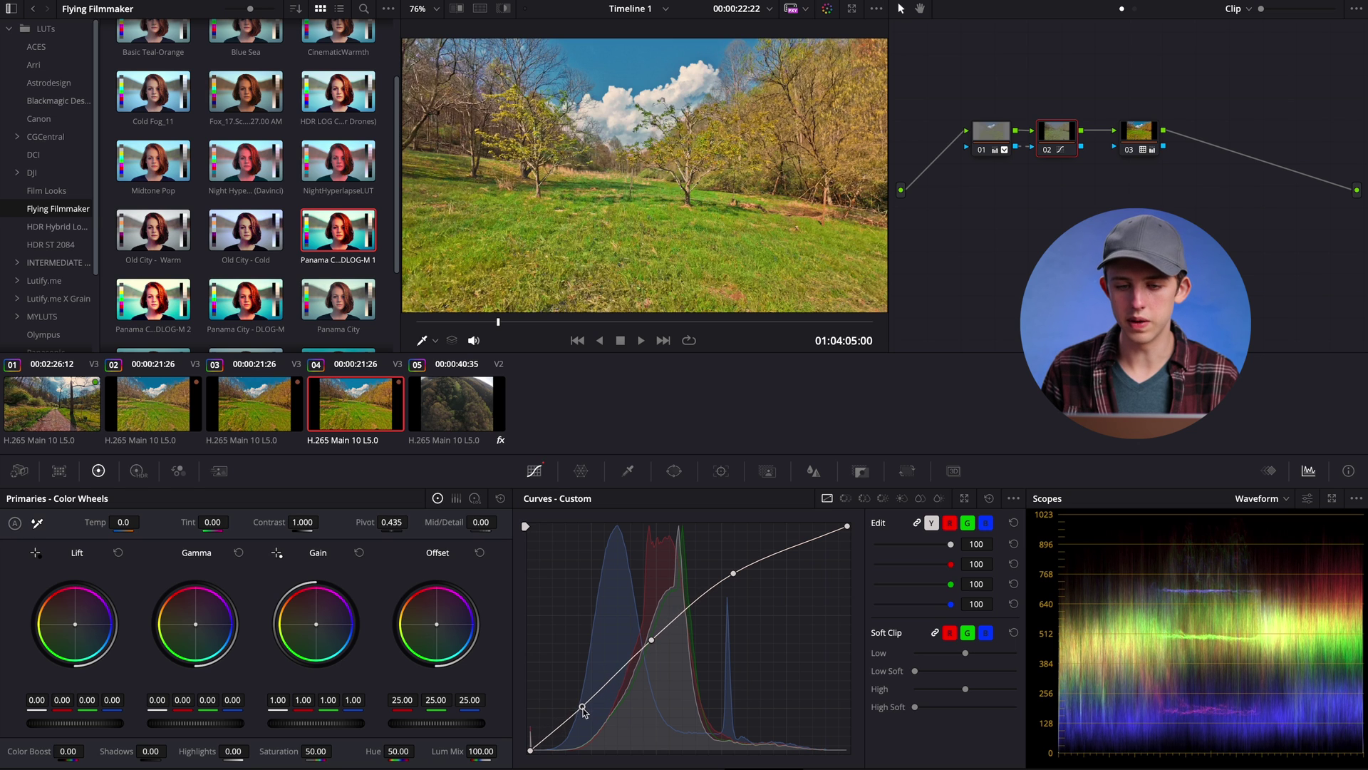
left_click_drag(651, 640, 653, 645)
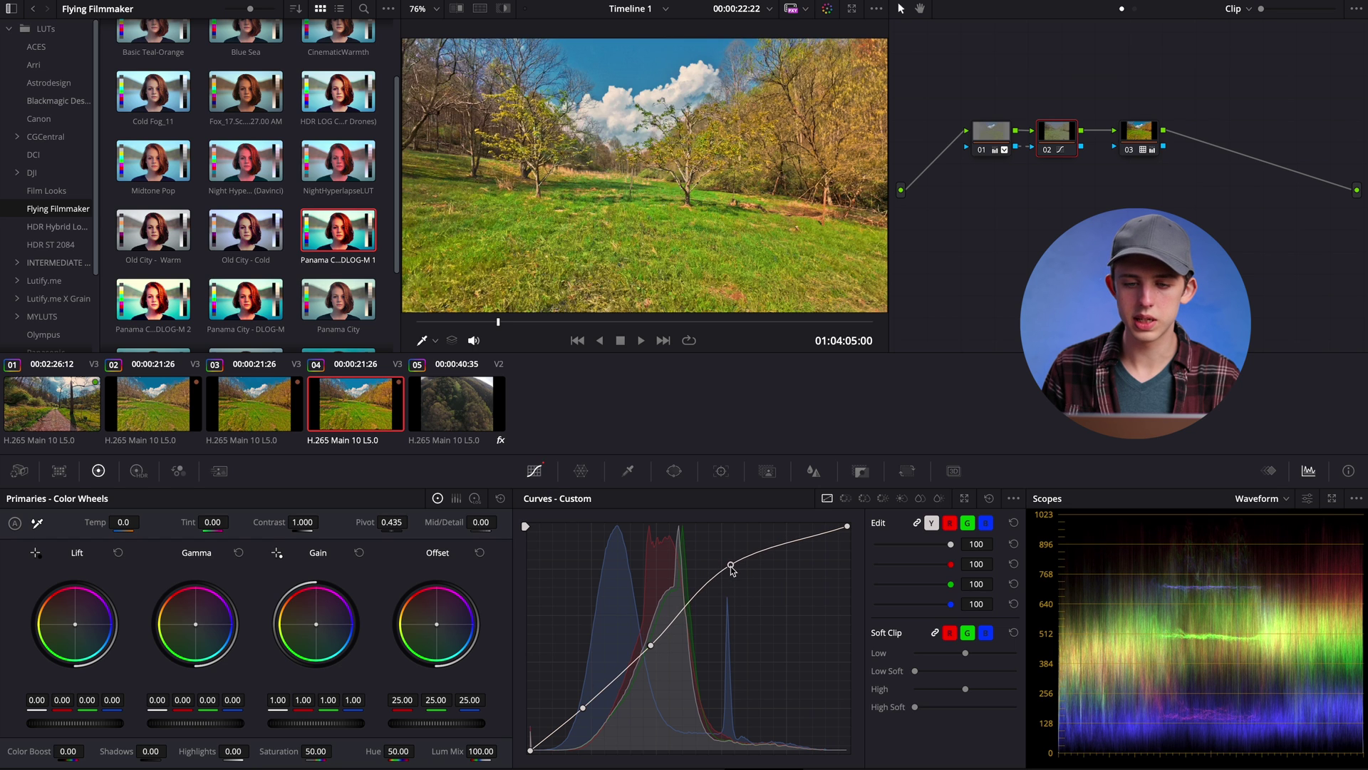
left_click_drag(650, 649, 651, 647)
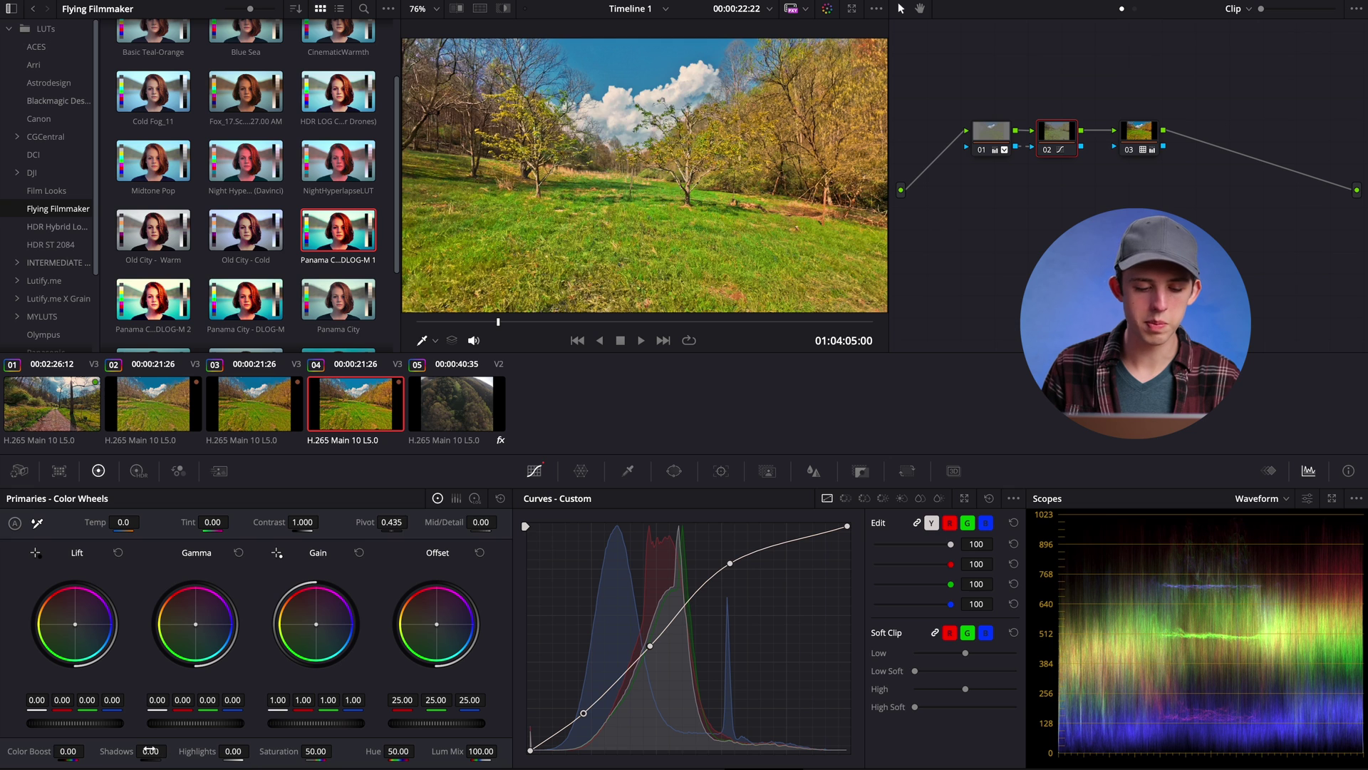
left_click_drag(170, 750, 177, 750)
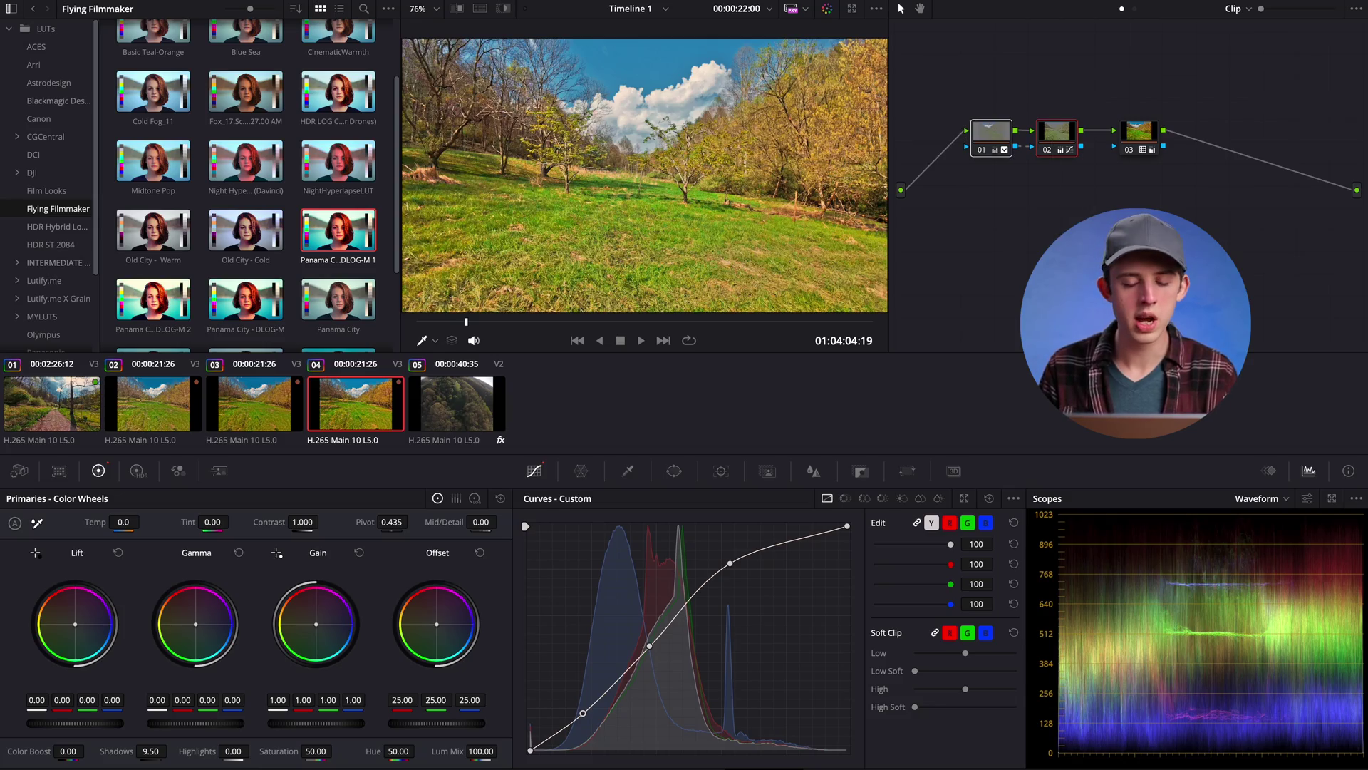
Bypass nodes 01 and 02, then lower Saturation on LUT node 03 from 50 to about 42.6.
key("ctrl+d")
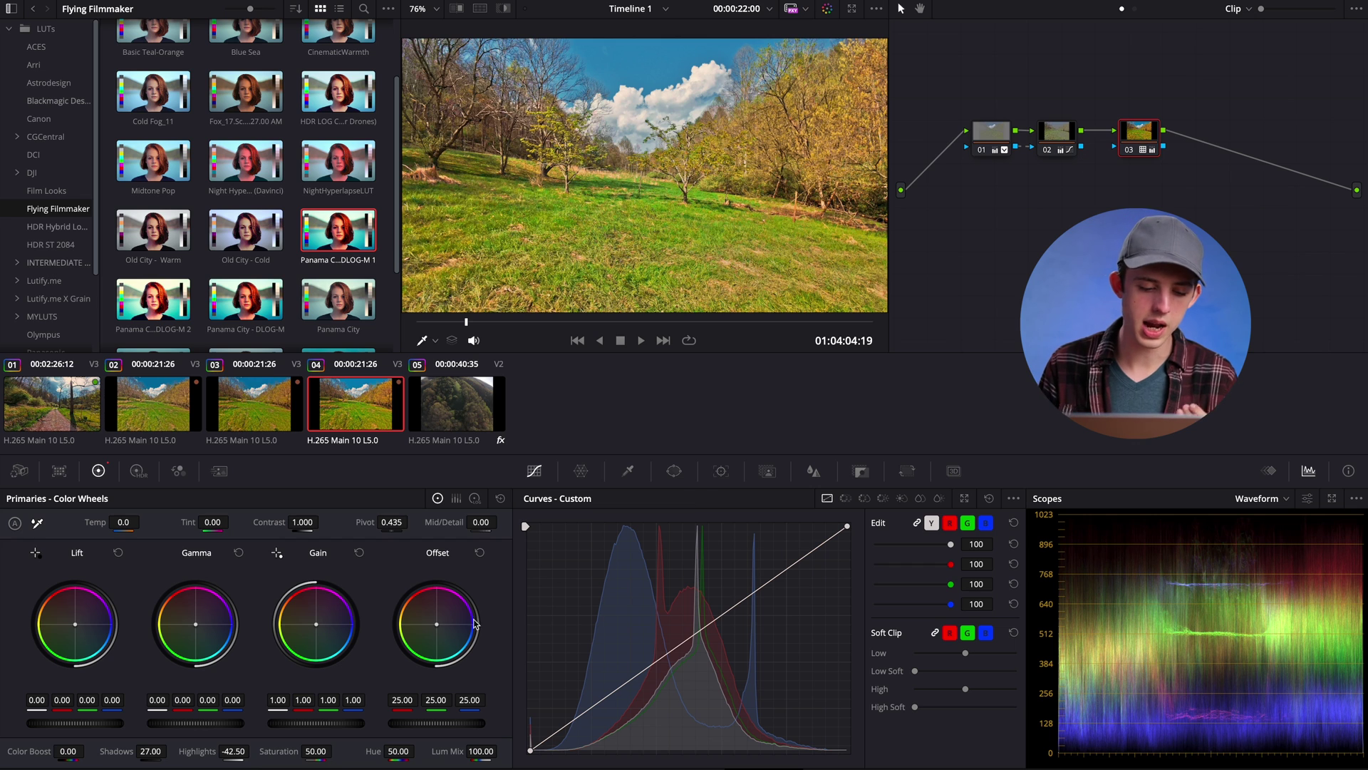
left_click_drag(316, 751, 300, 751)
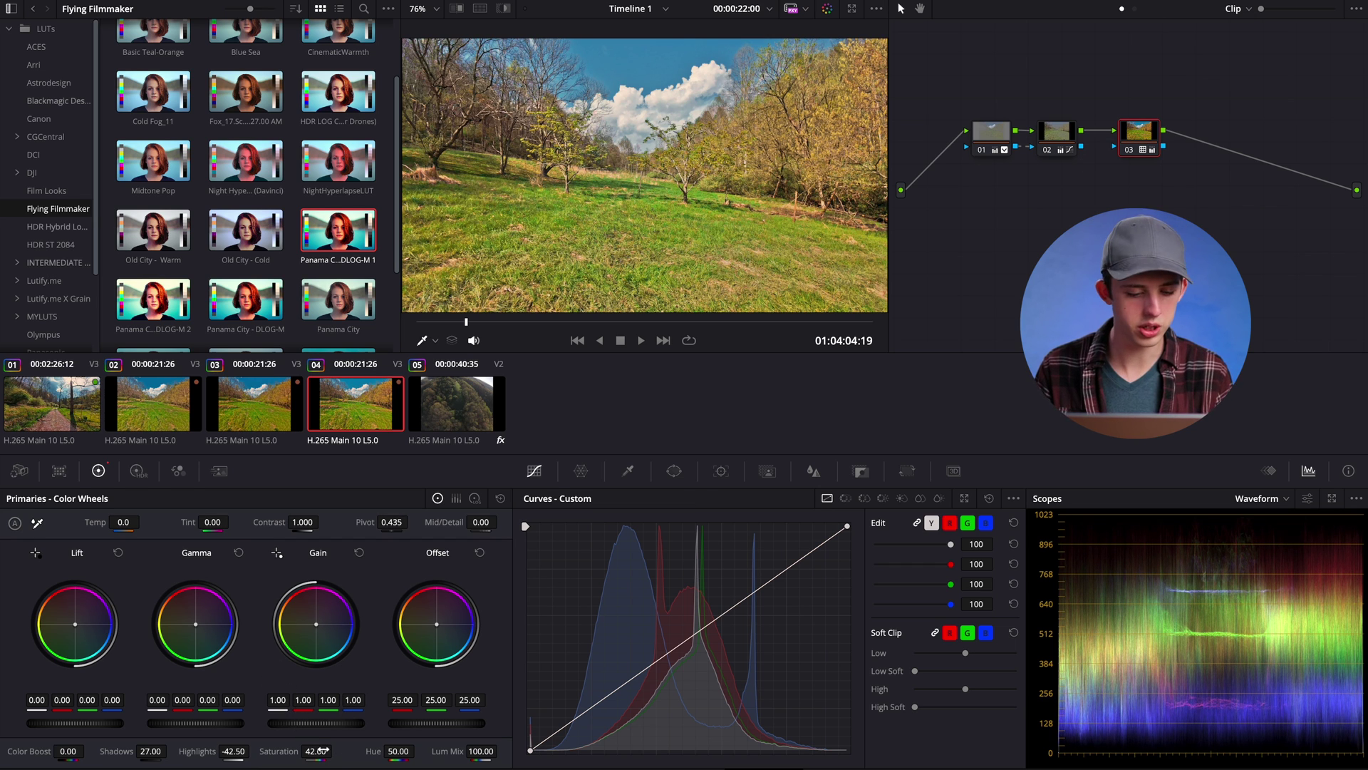
Add serial node 04 and apply the Lutify.me Rec709 stylizing LUT to it.
scroll(50, 178, "down", 3)
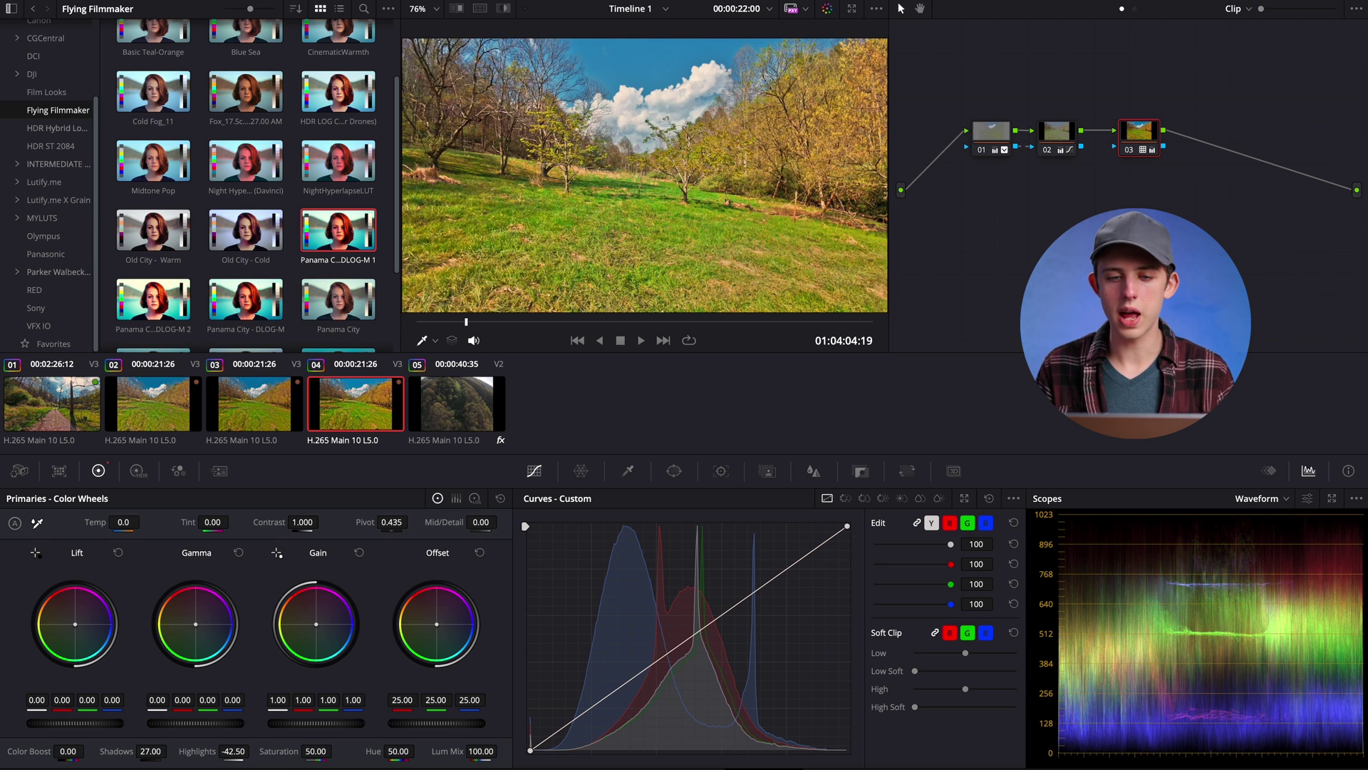
key("alt+s")
left_click(53, 271)
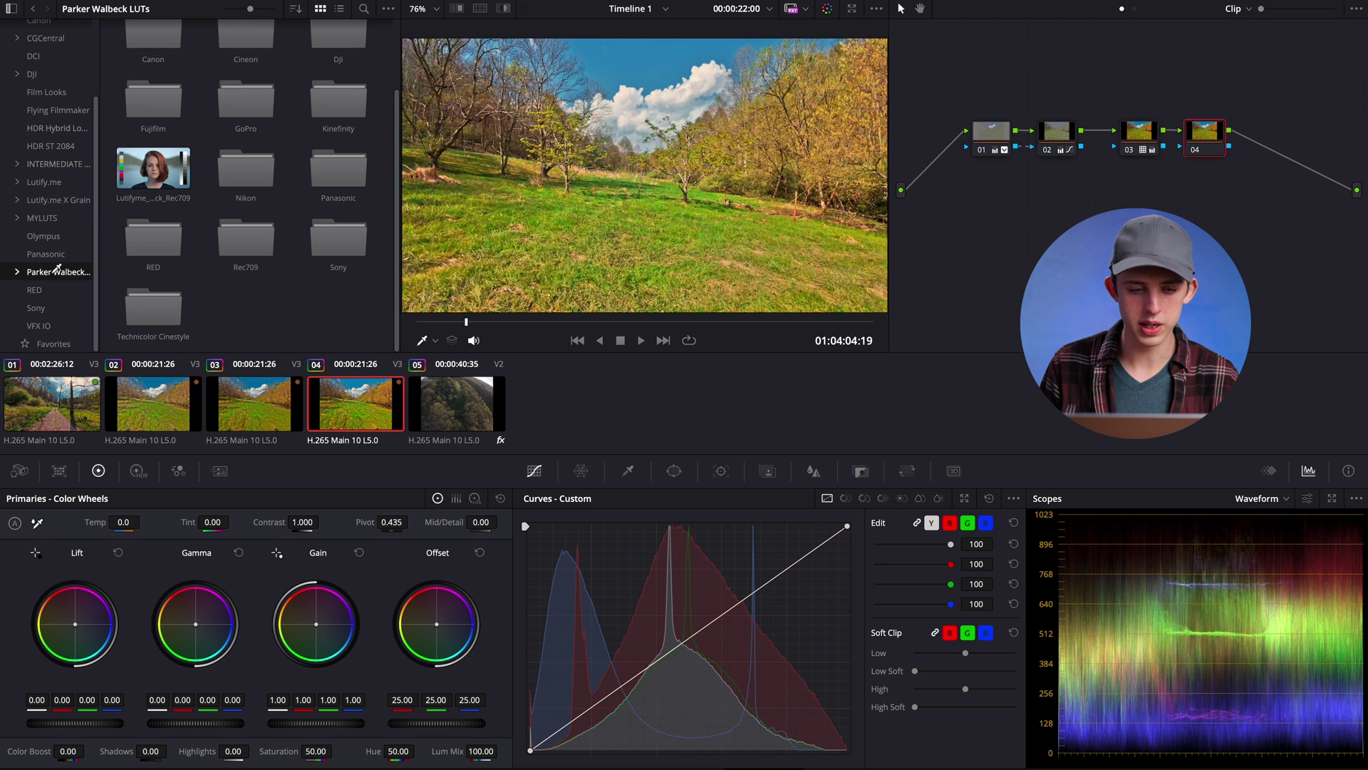
left_click_drag(136, 167, 393, 185)
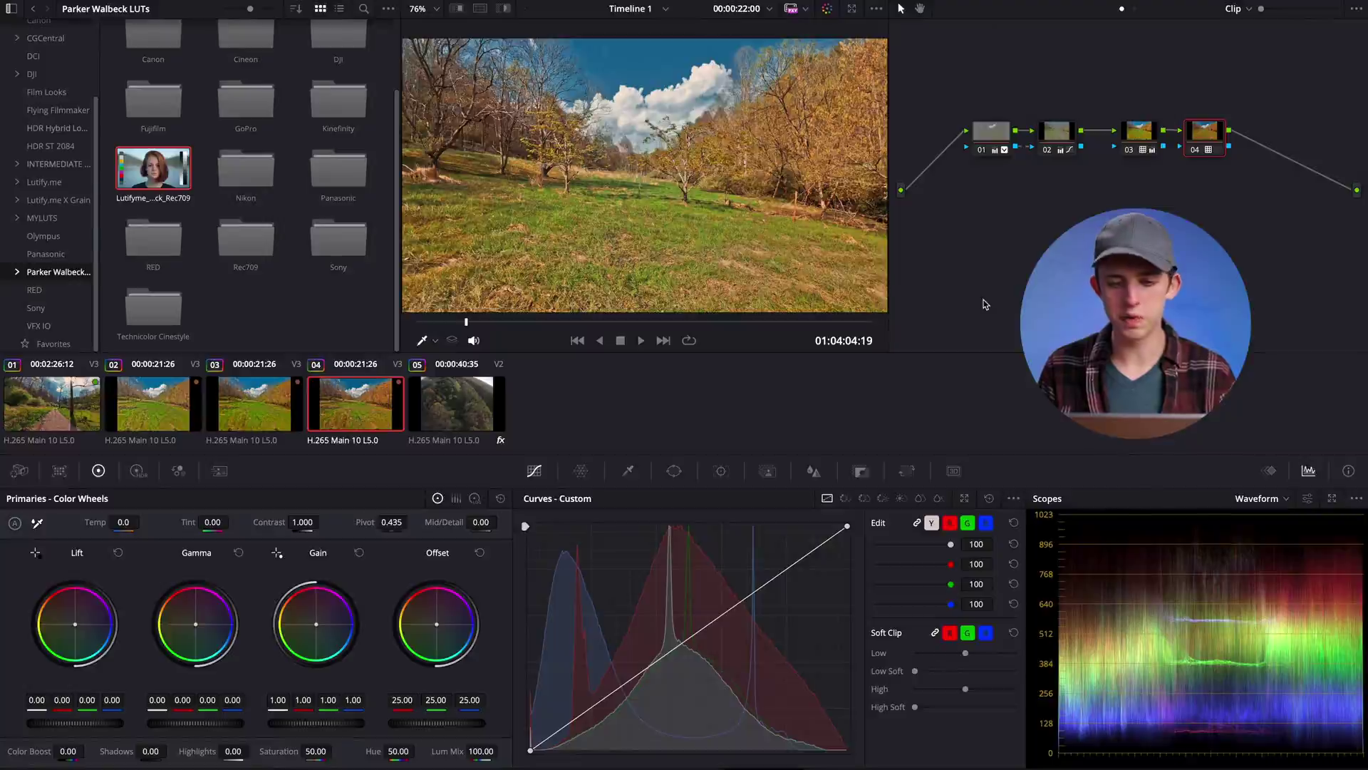